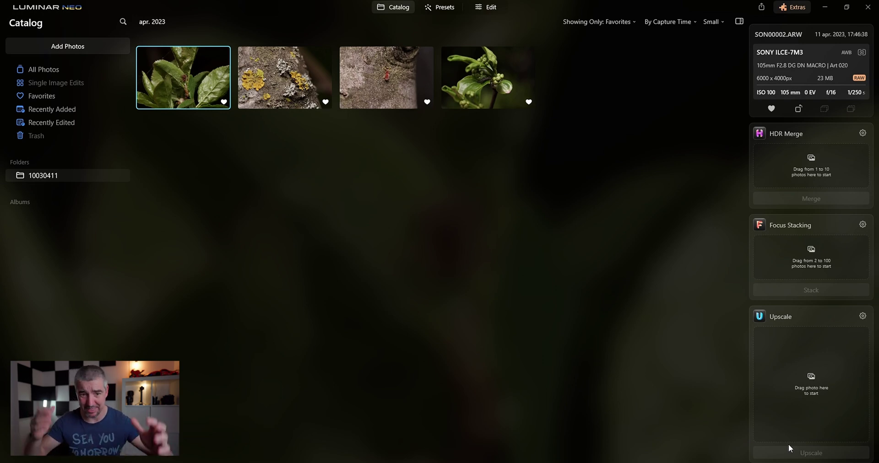
Step: Browse the favourite macro photos, return to SON00002.ARW (spider on leaves) and open it in Edit
click(476, 86)
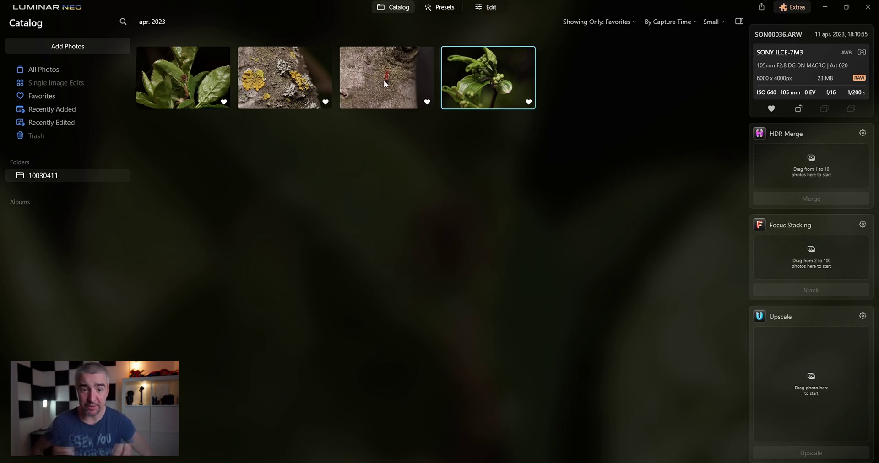
double_click(204, 83)
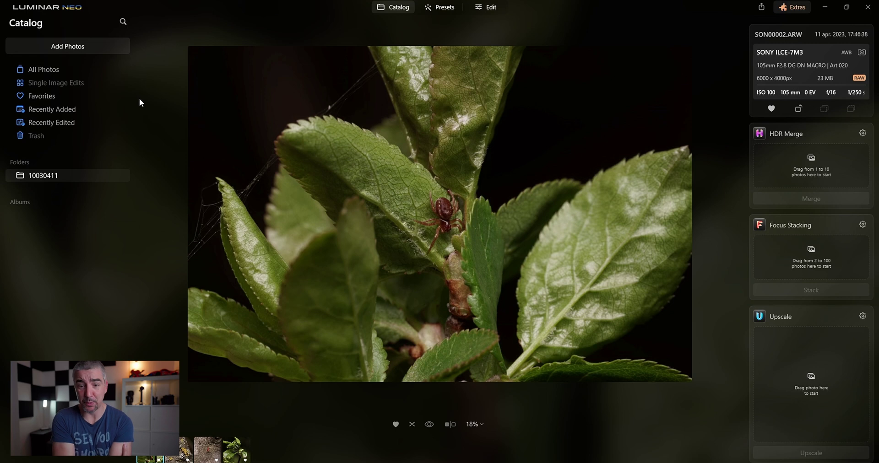
key(Right)
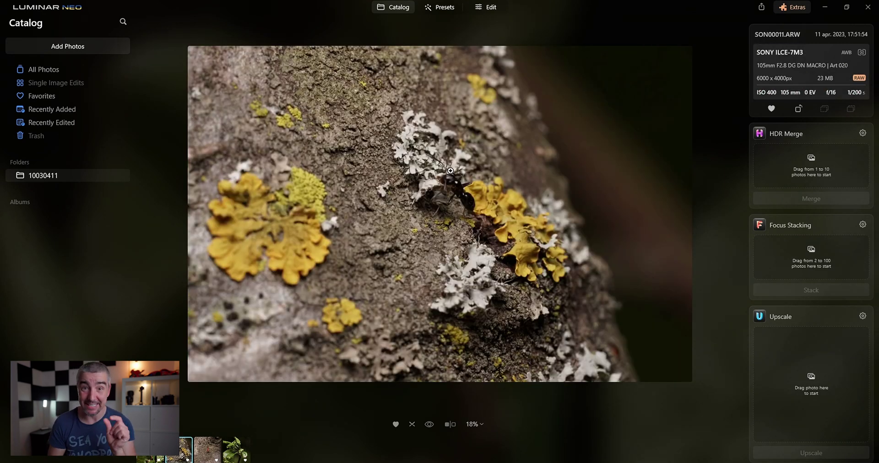
key(Right)
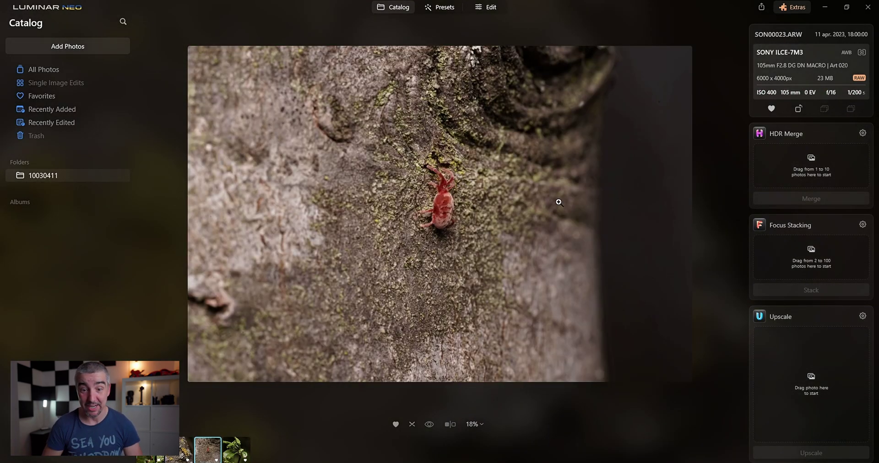
key(Right)
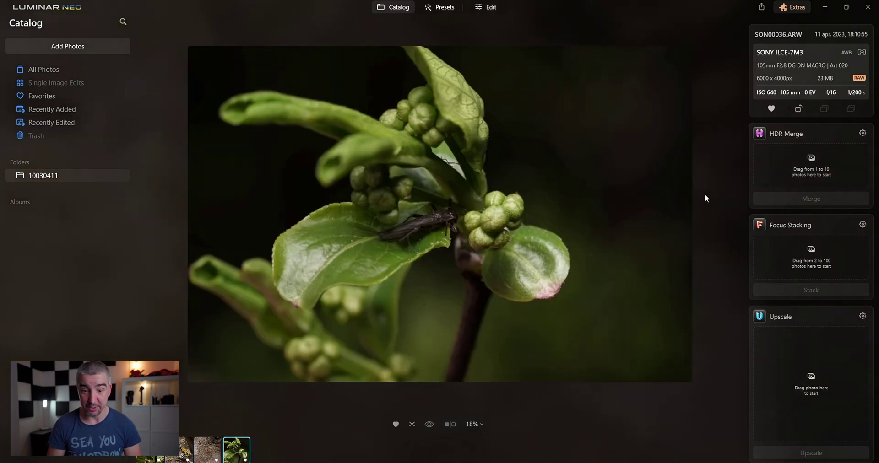
key(Left)
key(Left)
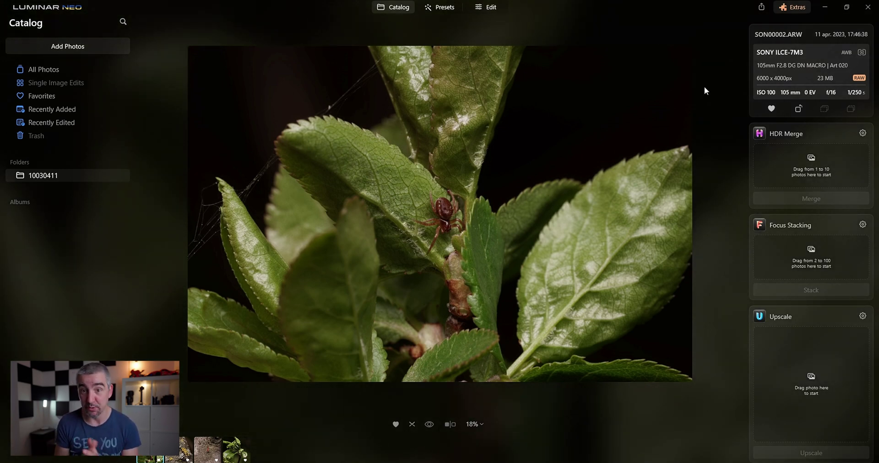
click(488, 7)
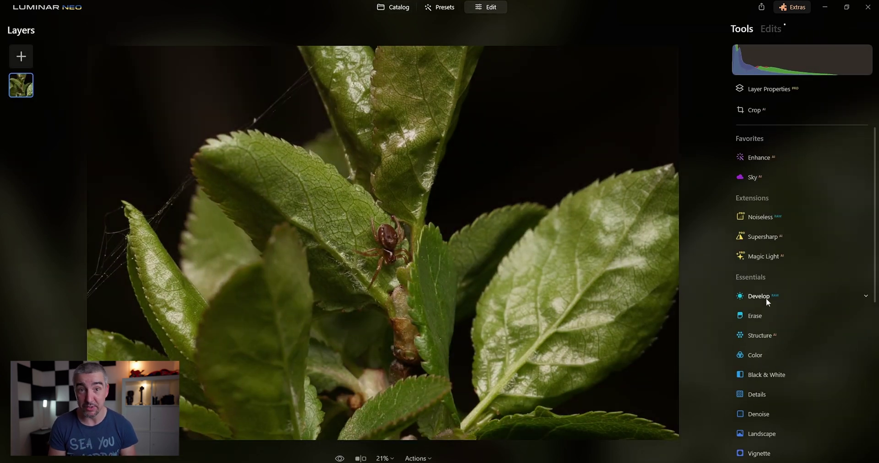
Step: In Develop, apply Camera Neutral with Shadows 50, Whites 25, Blacks -4, Highlights -62, Smart Contrast 5
click(767, 298)
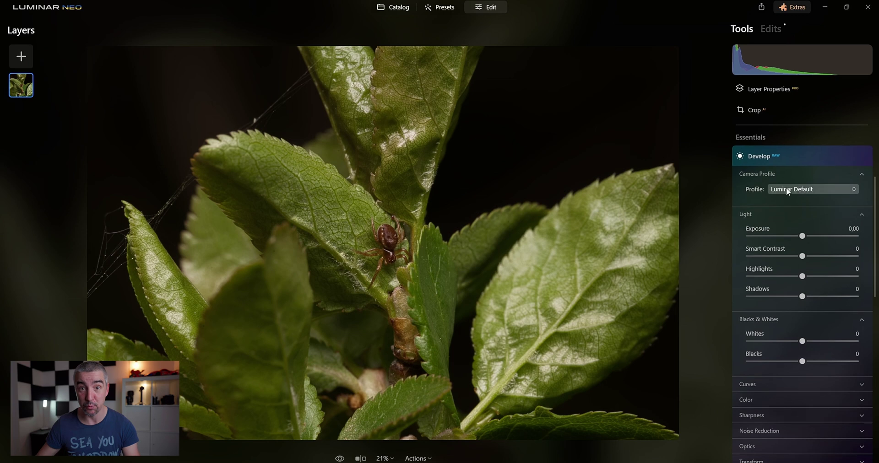
click(787, 189)
click(802, 324)
drag(802, 297, 829, 296)
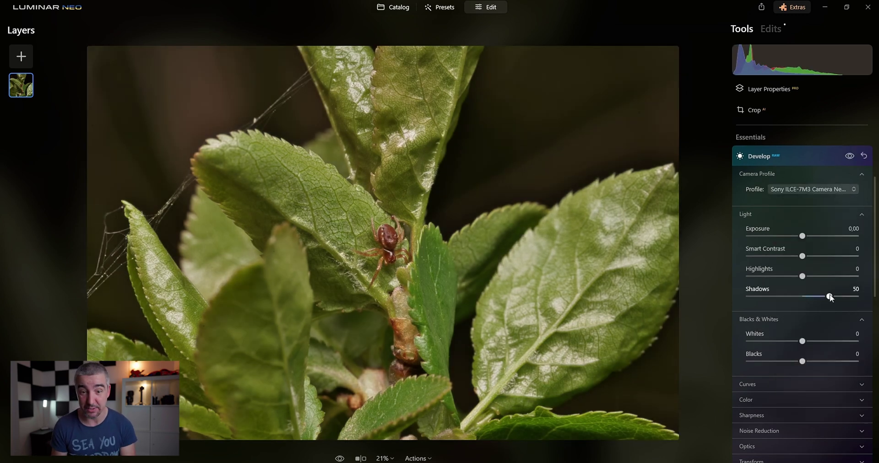
drag(802, 341, 800, 361)
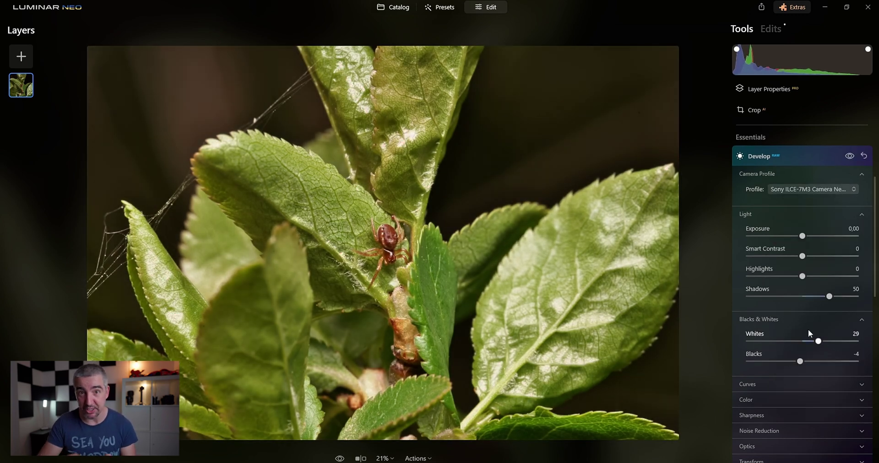
drag(802, 276, 769, 270)
drag(818, 341, 815, 341)
drag(802, 255, 806, 256)
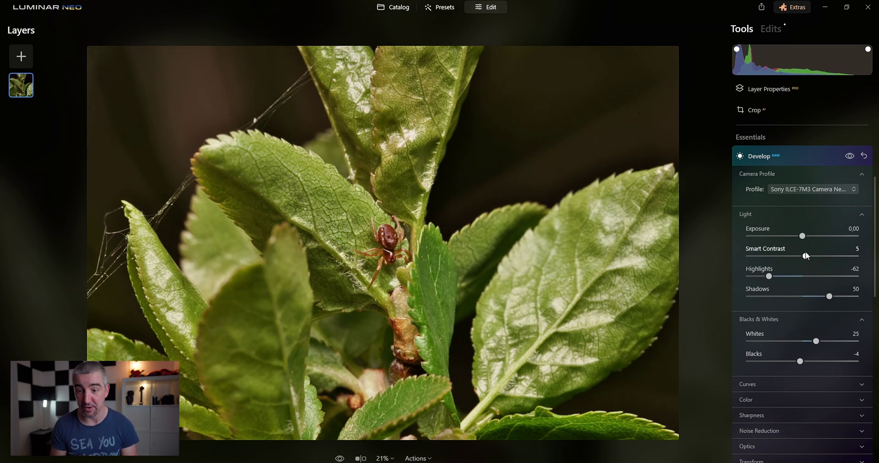
Step: Raise Sharpen to 25 while viewing at 100%, then go back to the Catalog
click(767, 415)
key(ctrl+1)
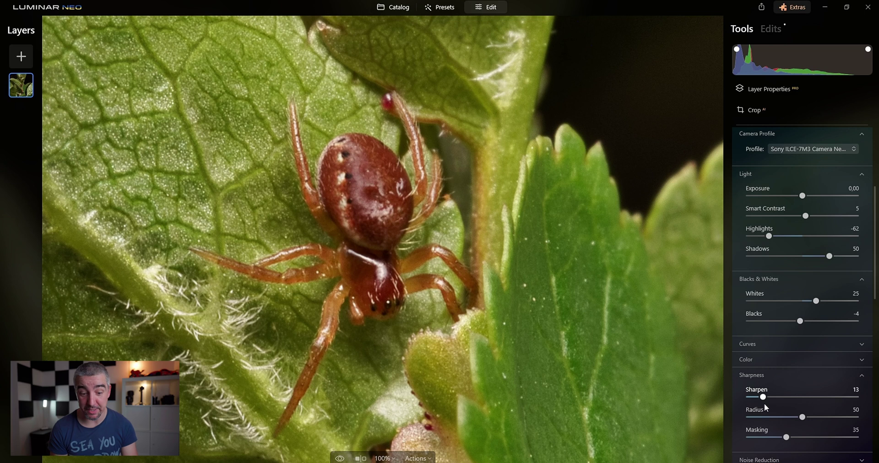
mouse_move(761, 404)
mouse_down()
mouse_move(785, 400)
mouse_move(775, 400)
mouse_up()
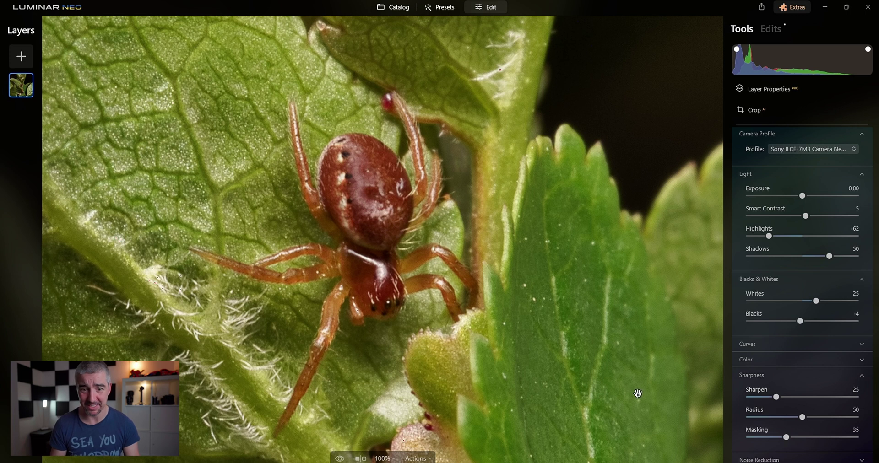
key(g)
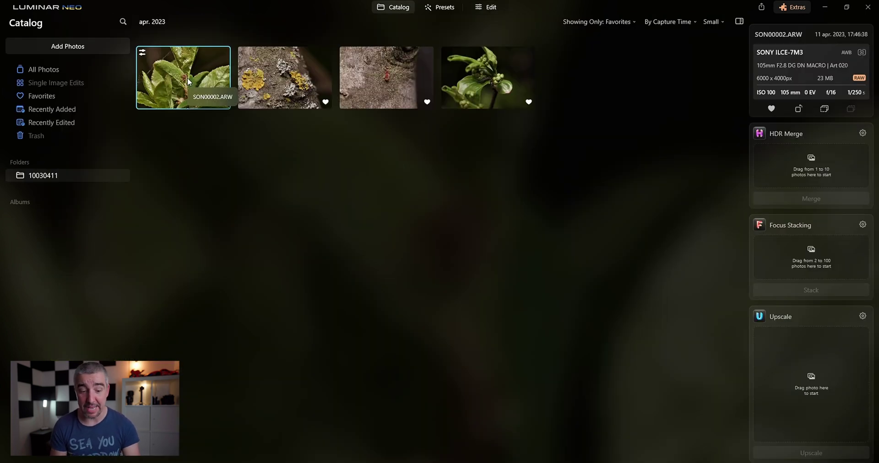
Step: Upscale the spider photo at 2x, producing SON00002_upscale at 12000 x 8000 px
drag(164, 66, 816, 386)
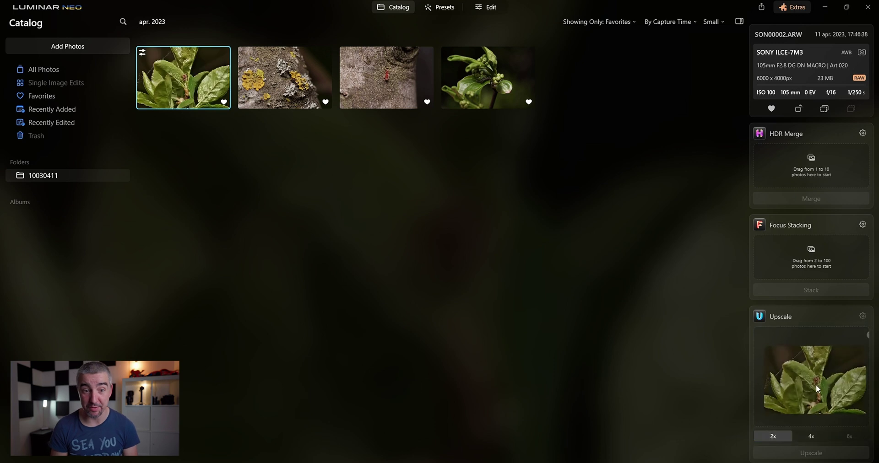
click(806, 440)
click(773, 437)
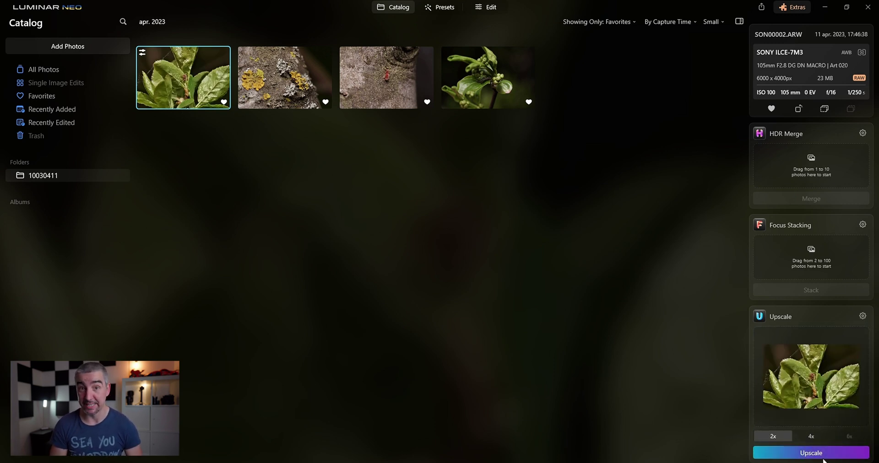
click(779, 452)
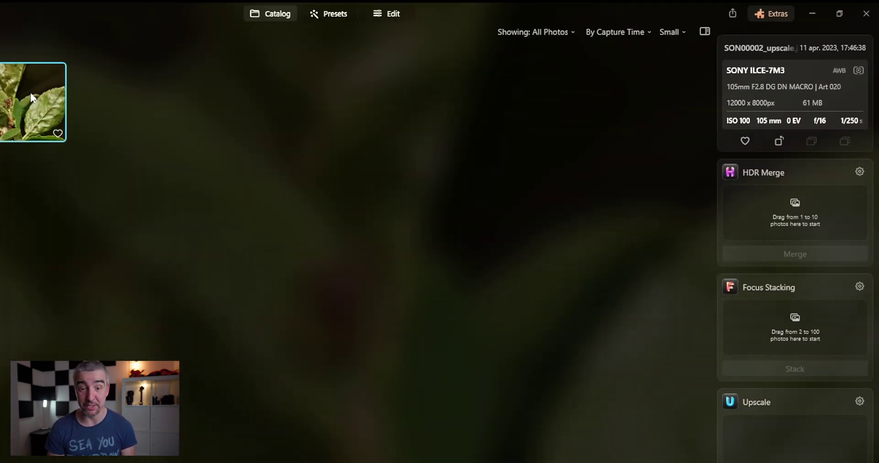
Step: Inspect the upscaled copy at 100%, then apply Noiseless at Low strength in Edit
double_click(30, 92)
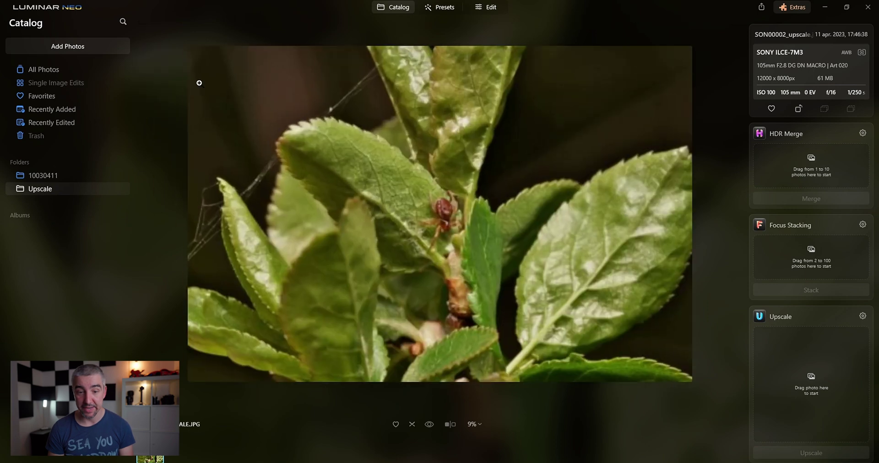
click(446, 216)
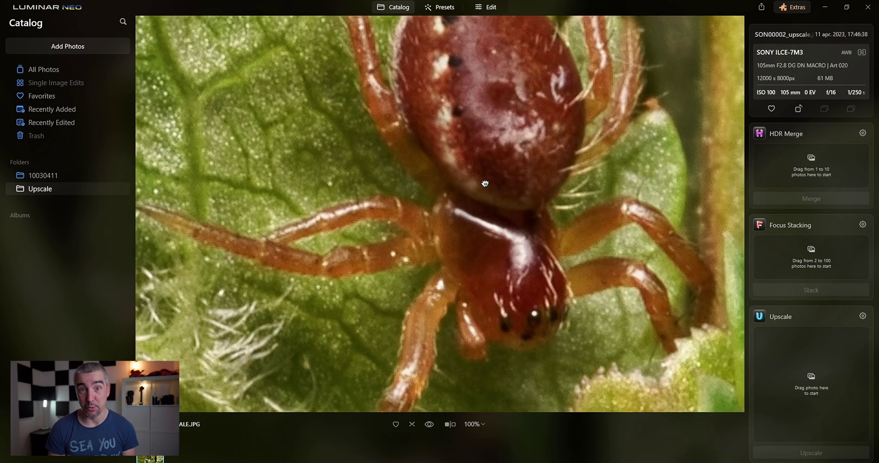
drag(485, 184, 405, 190)
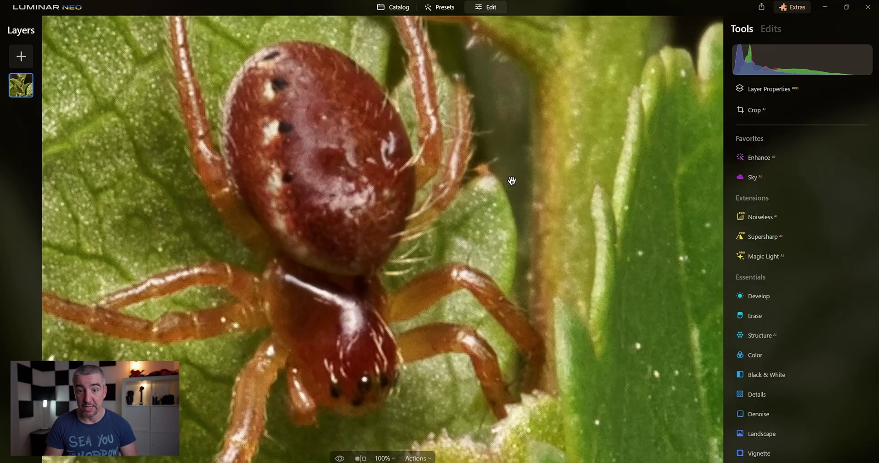
click(760, 156)
click(765, 221)
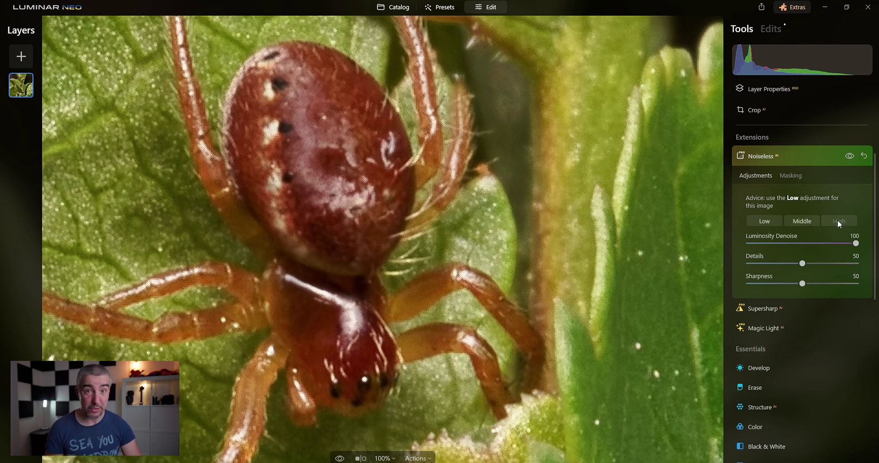
Step: Apply low-strength Supersharp and compare the spider's detail with and without it
click(766, 309)
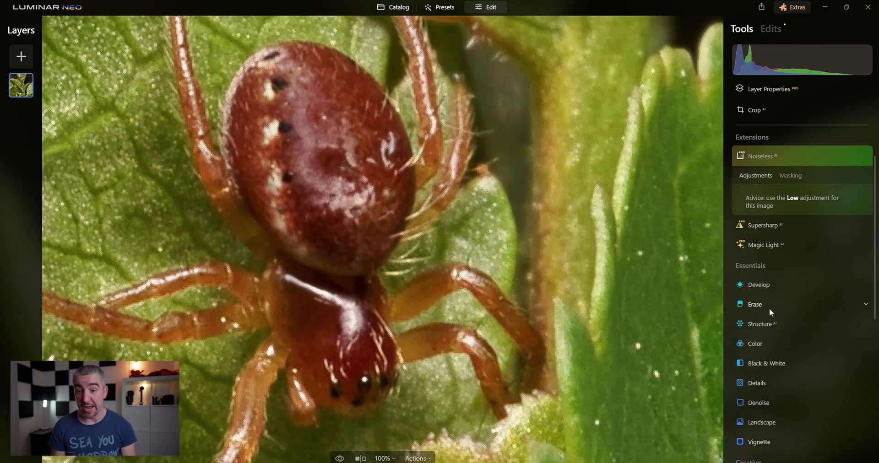
click(766, 217)
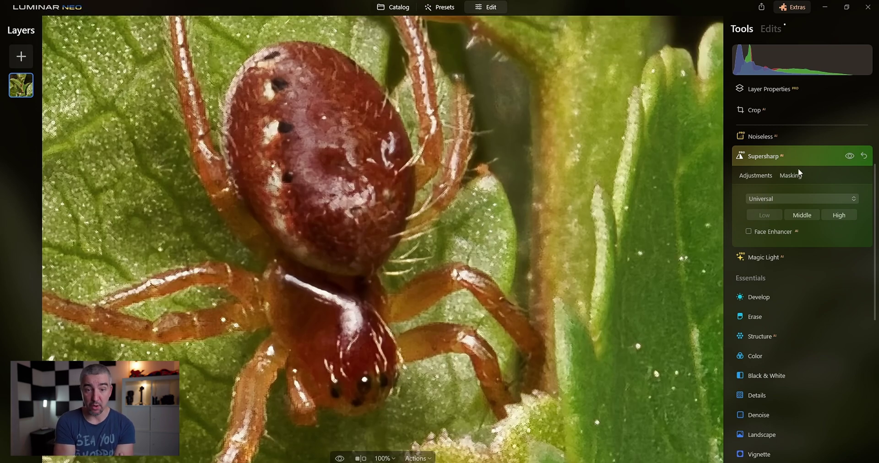
click(847, 159)
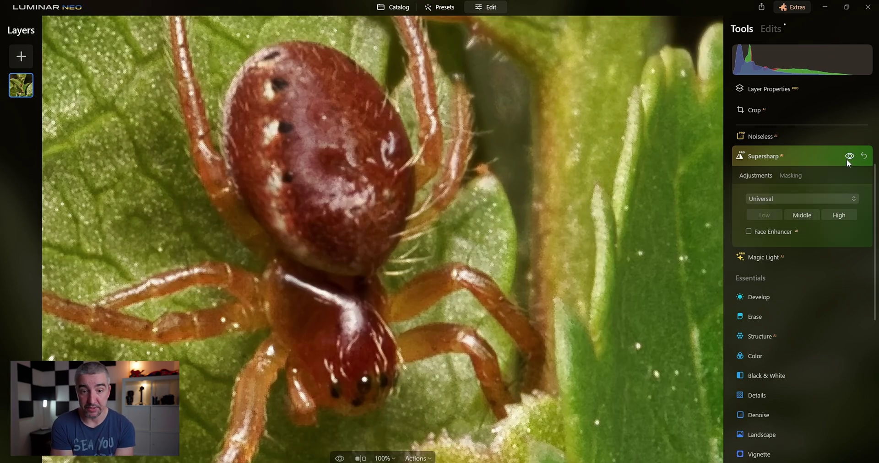
drag(421, 283, 491, 153)
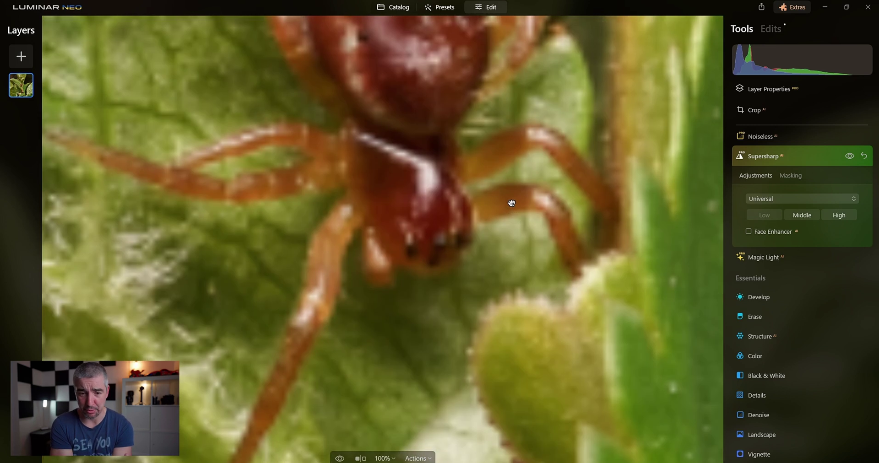
drag(511, 203, 438, 387)
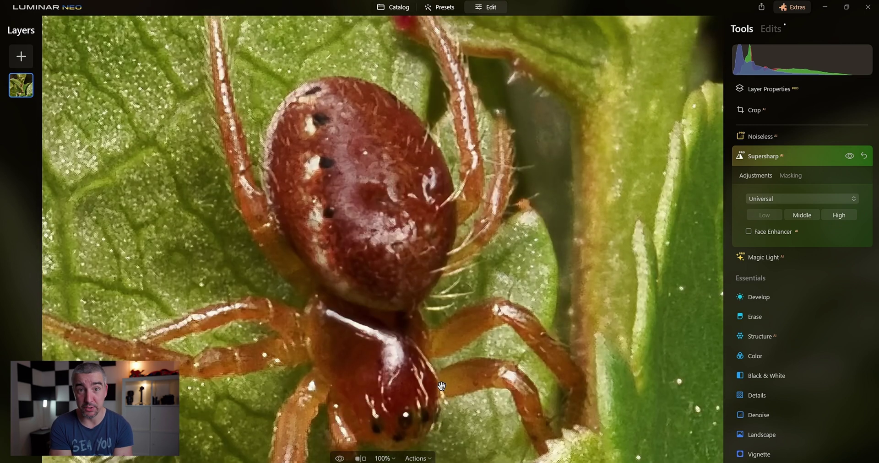
Step: Set Structure Amount to about 32 and zoom out to the full photo
click(767, 336)
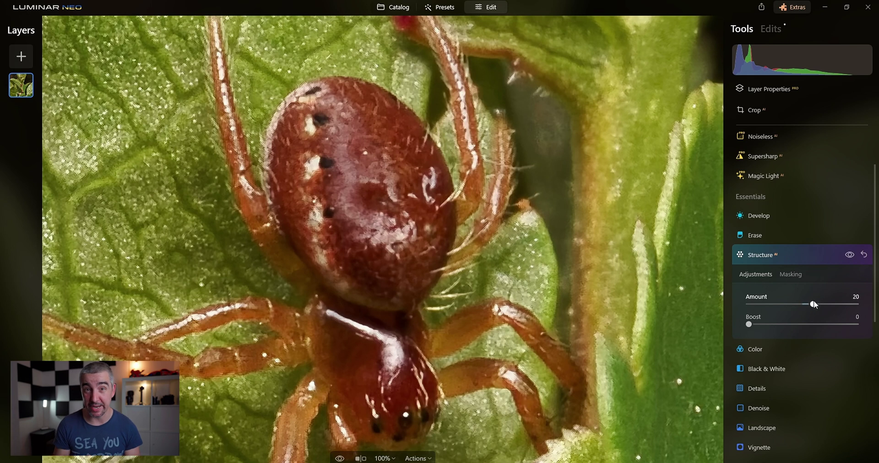
drag(823, 305, 821, 305)
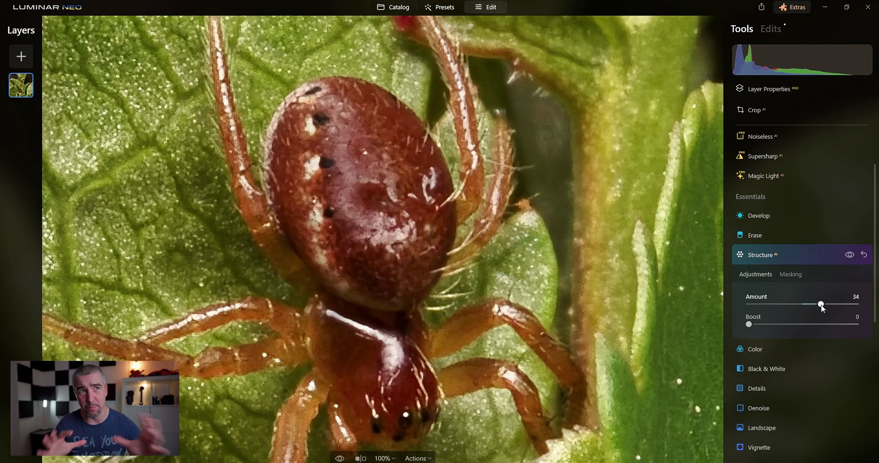
click(397, 271)
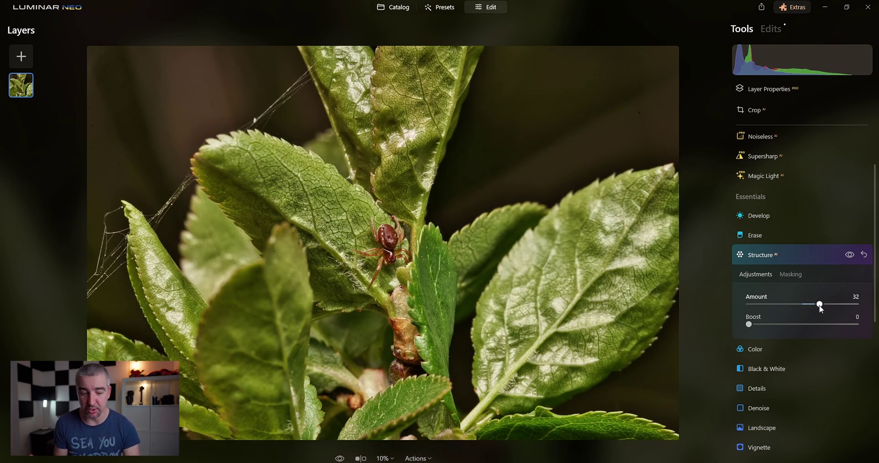
click(866, 113)
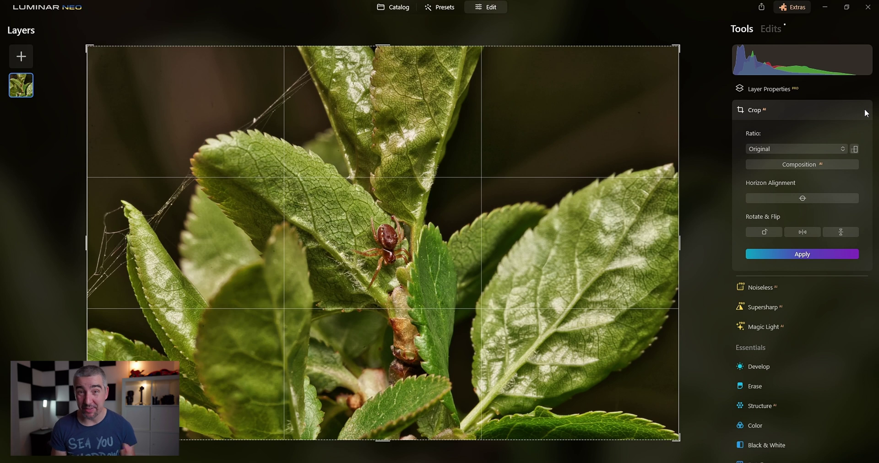
Step: Crop to a 4:5 landscape frame tightly centred on the spider
click(801, 149)
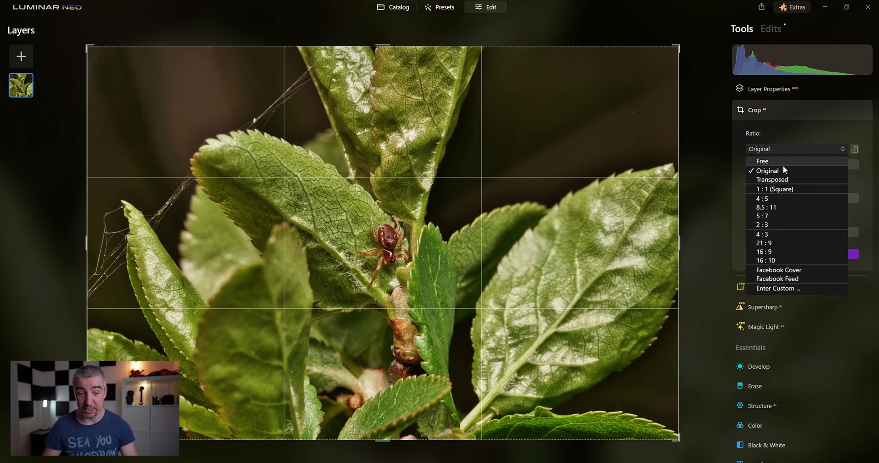
click(774, 198)
click(854, 148)
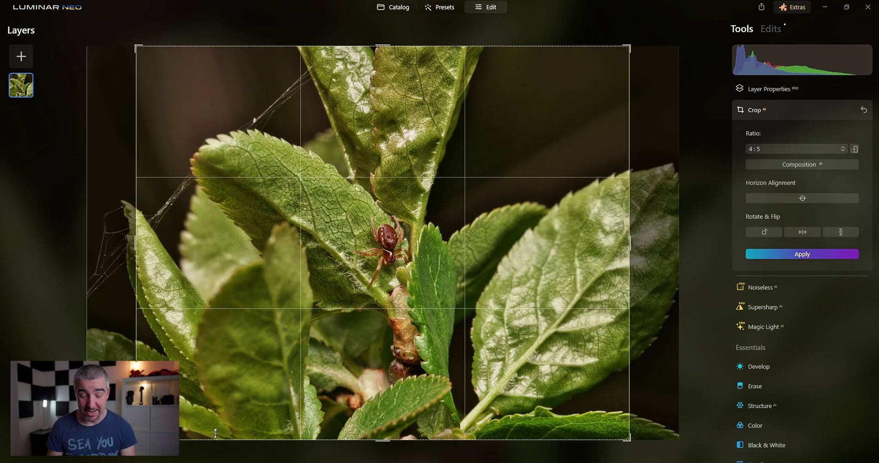
drag(136, 439, 265, 371)
drag(304, 328, 427, 222)
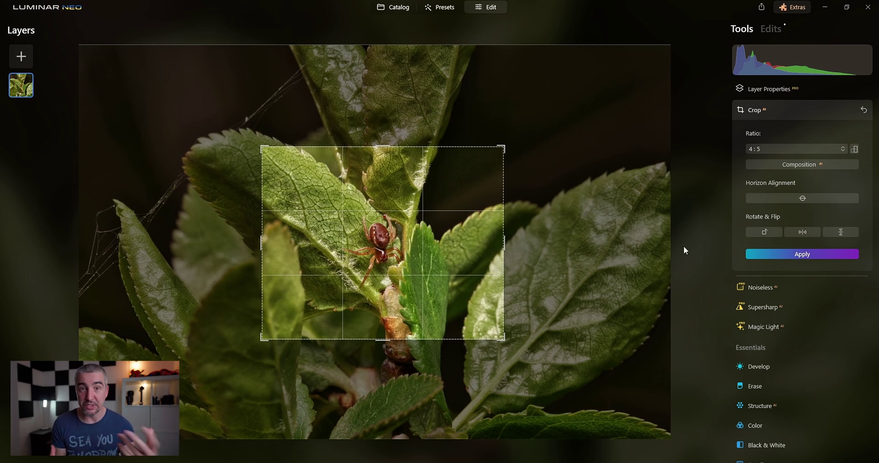
click(805, 250)
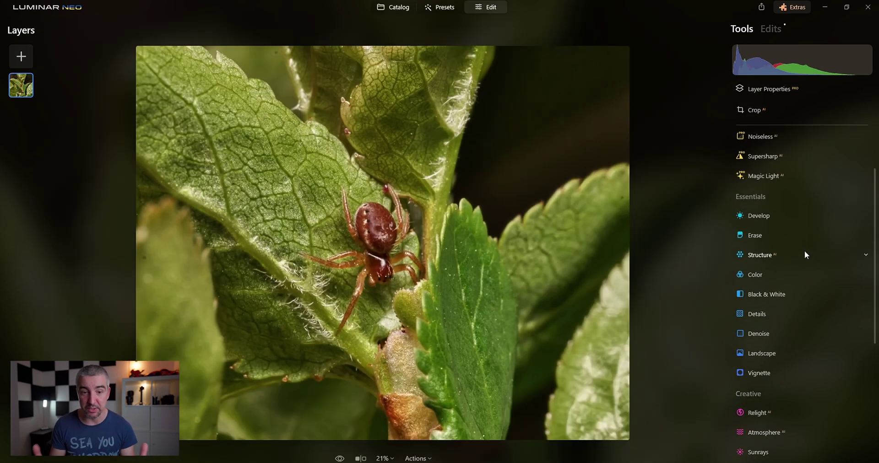
Step: Inspect the cropped spider at 100%, then fit the view and review the applied edits
click(378, 259)
drag(378, 259, 568, 324)
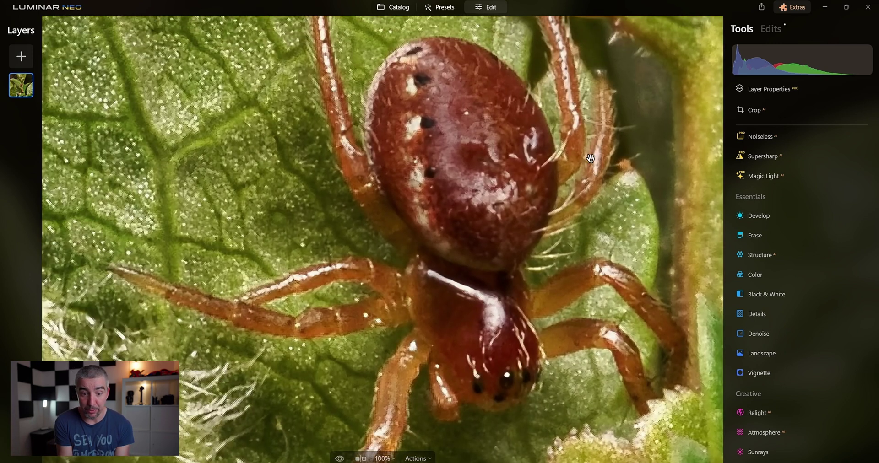
click(437, 229)
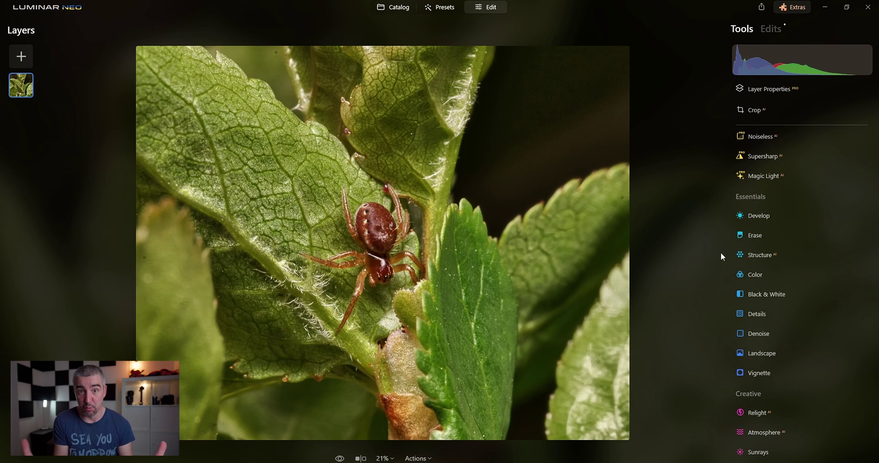
click(751, 255)
Step: Export the cropped photo to the Desktop as a TIFF named SON00002_upscale
click(762, 7)
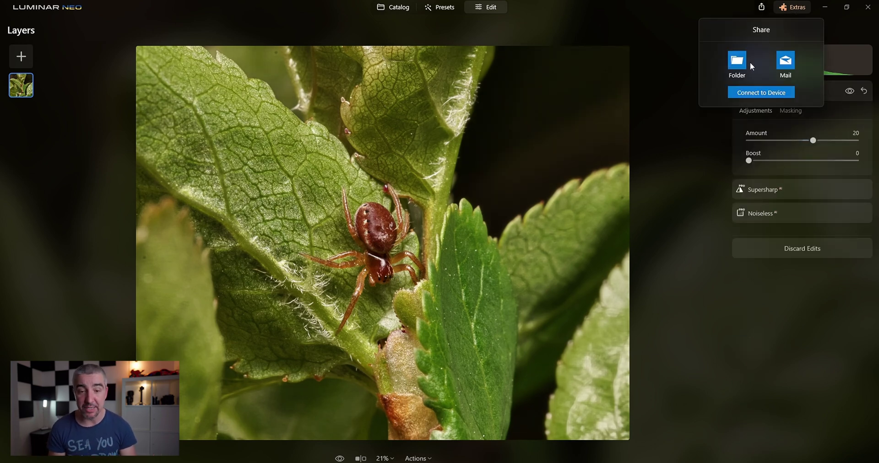
click(736, 64)
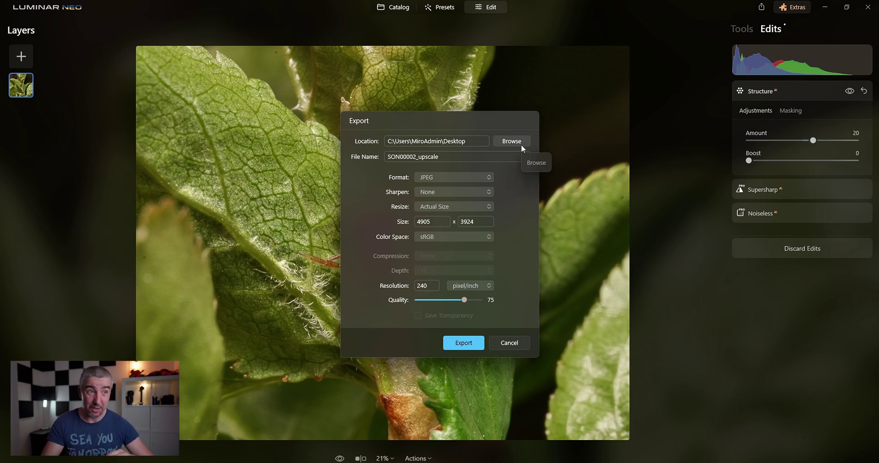
click(439, 177)
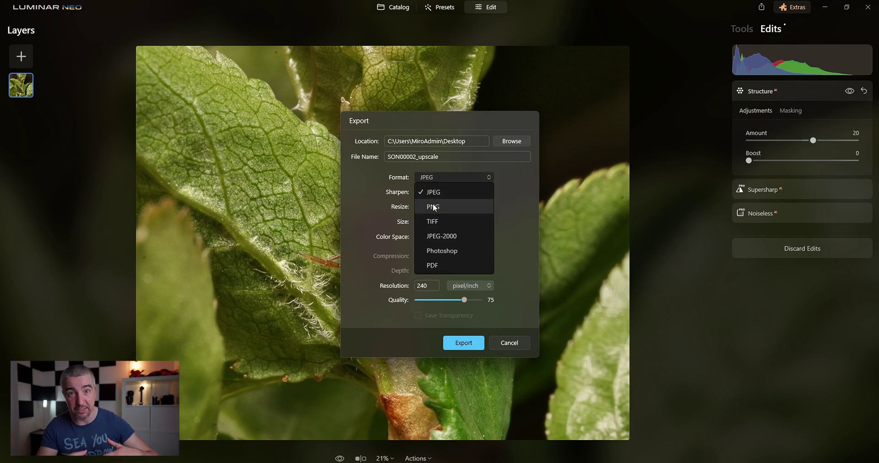
click(434, 221)
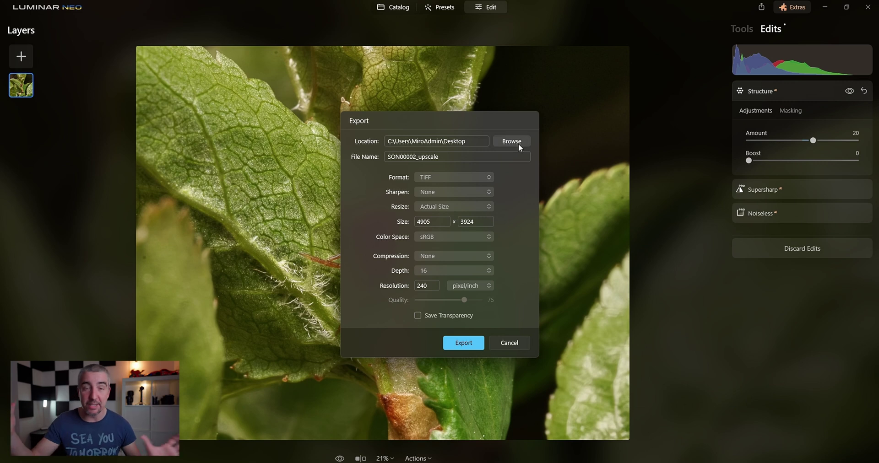
click(458, 344)
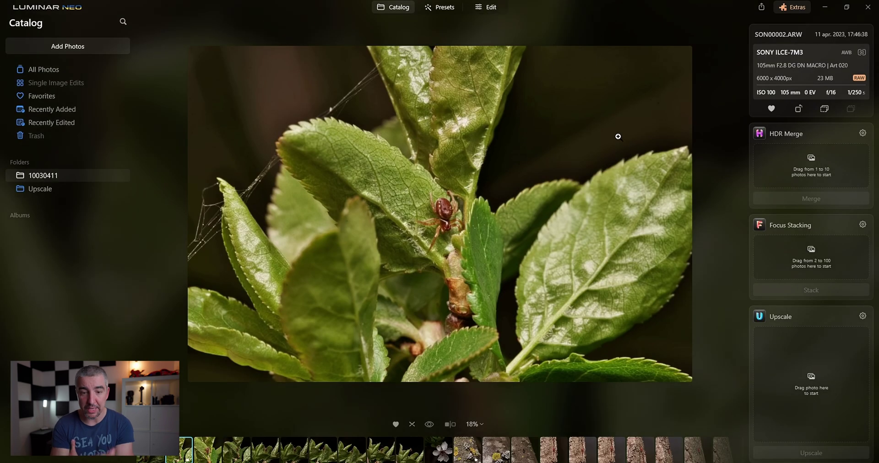
Step: Compare the original ARW and the exported upscaled TIF at 100% zoom on the spider
click(445, 214)
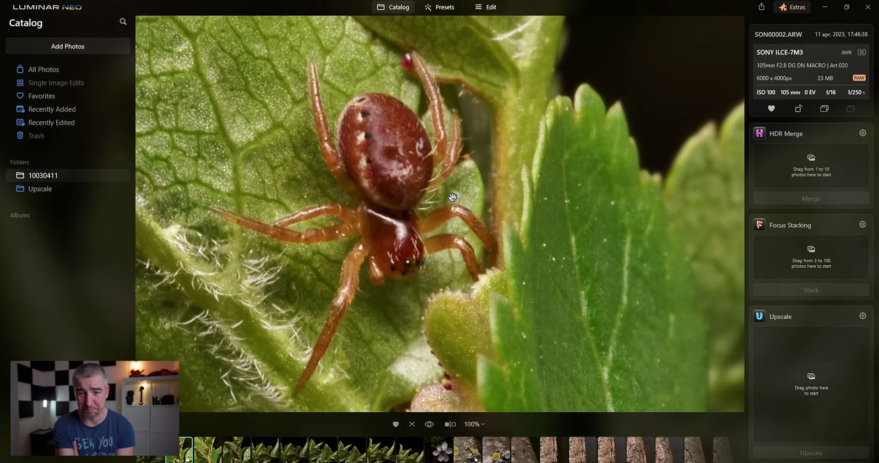
drag(455, 202, 492, 185)
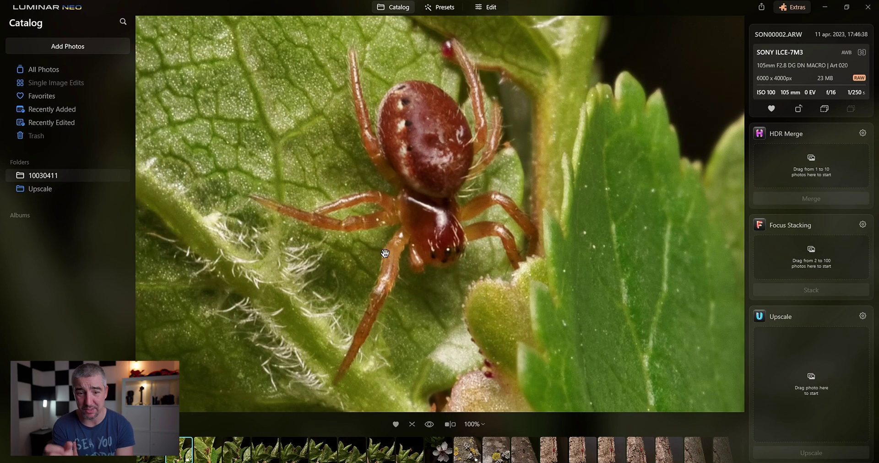
click(205, 458)
click(425, 223)
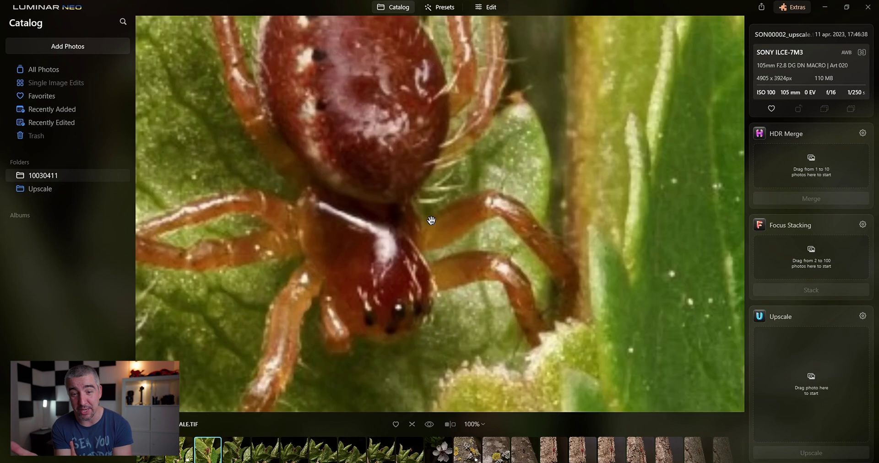
drag(408, 192, 465, 221)
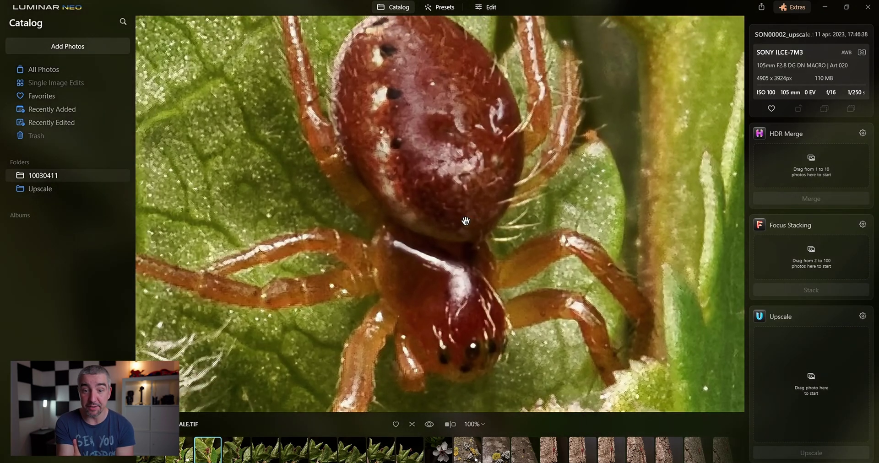
scroll(451, 208, down, 4)
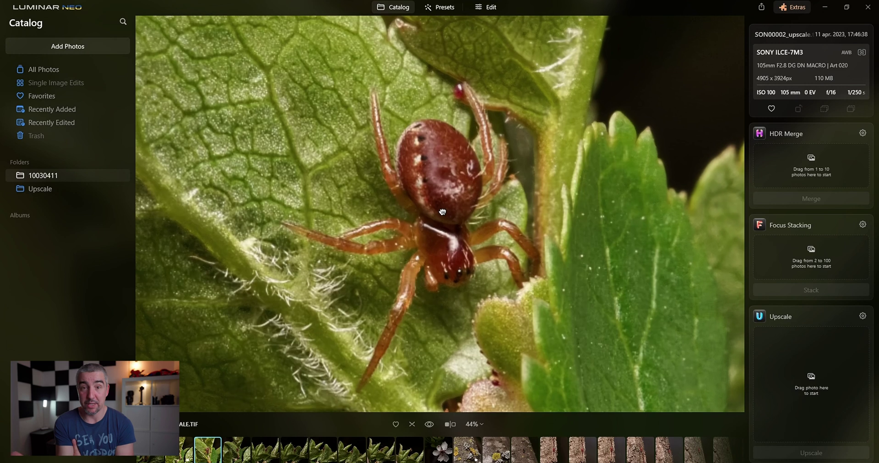
drag(442, 211, 428, 198)
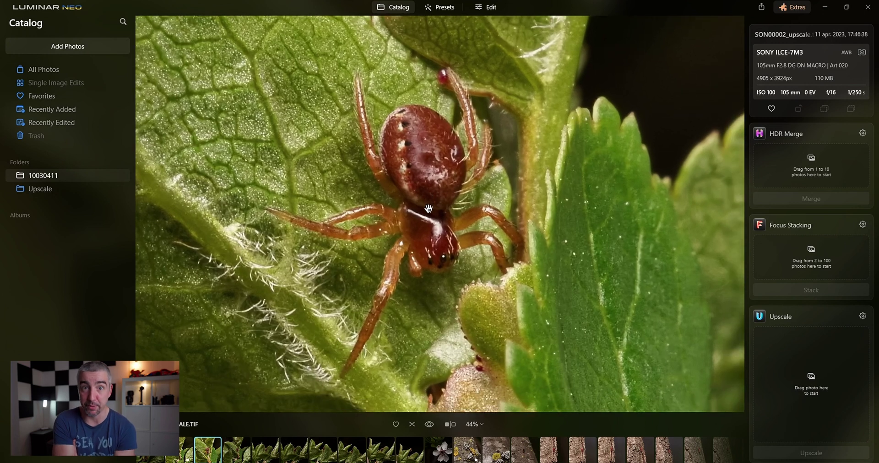
scroll(426, 258, down, 1)
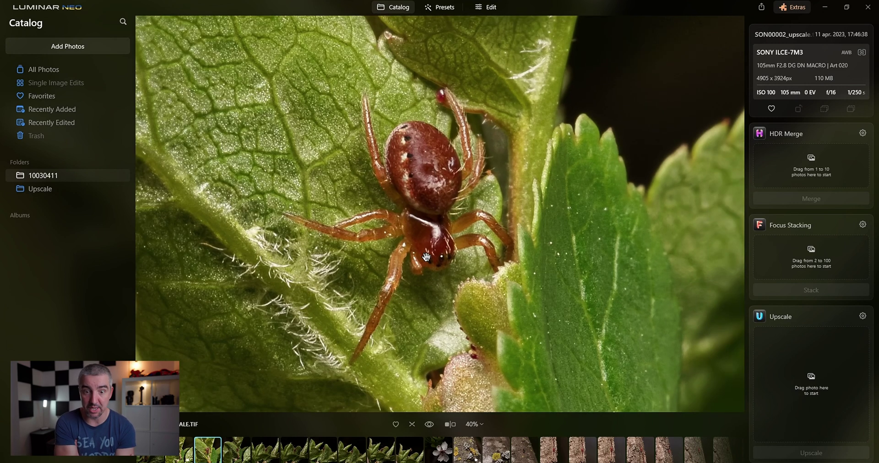
click(492, 9)
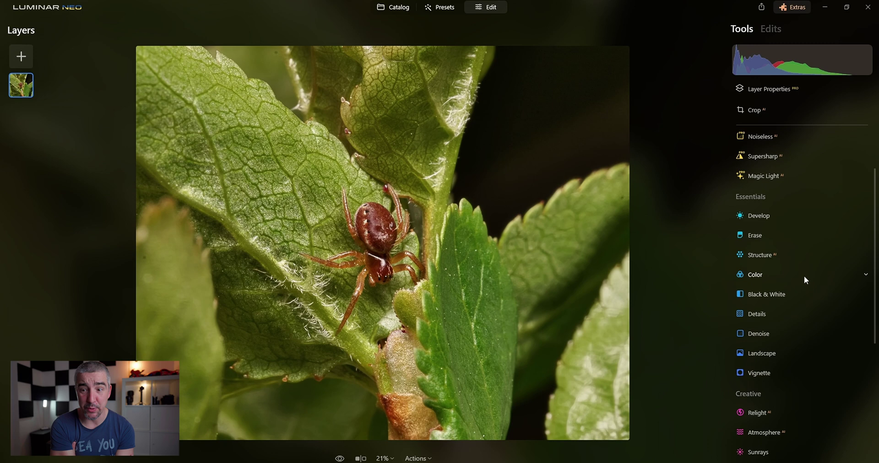
Step: Set the Atmosphere type from Fog to Haze with Amount 58
scroll(800, 261, down, 5)
click(756, 268)
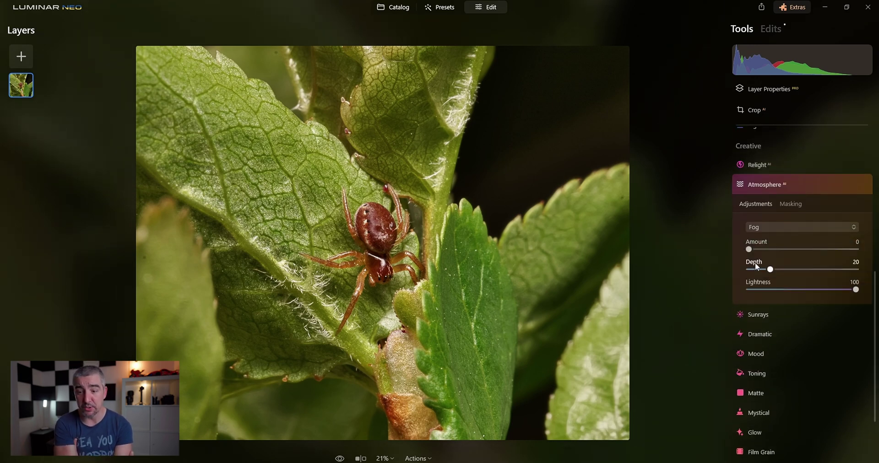
drag(764, 250, 792, 250)
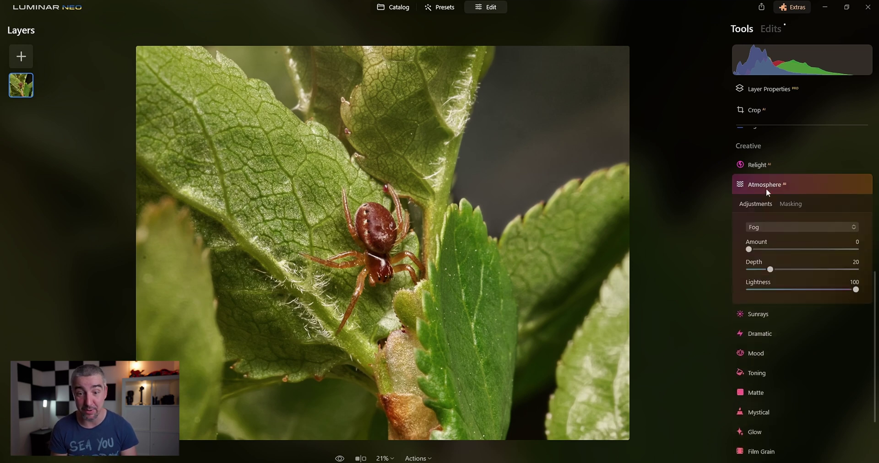
click(774, 227)
click(765, 287)
drag(751, 249, 810, 250)
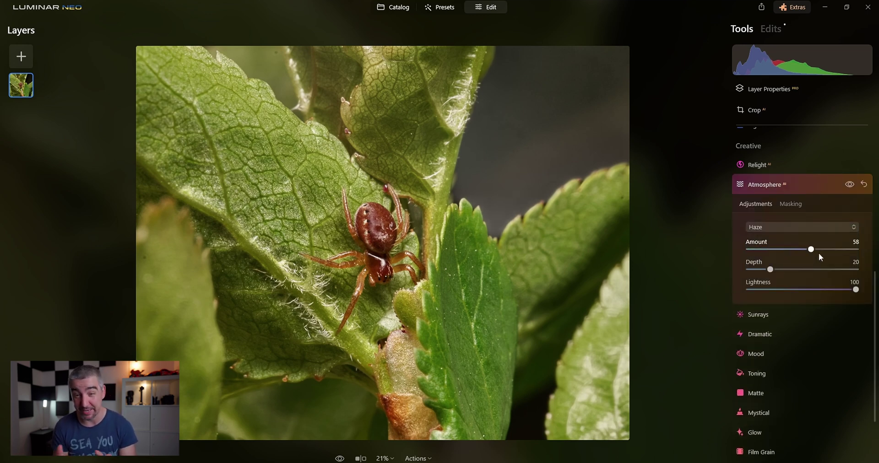
click(782, 184)
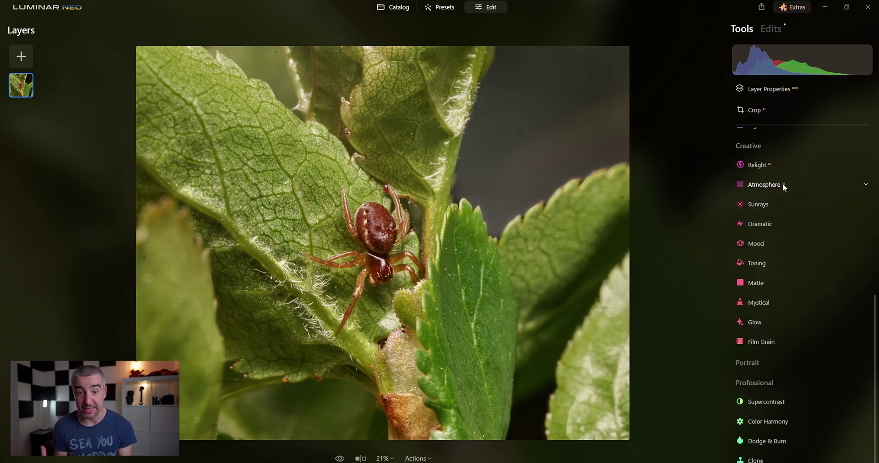
Step: Check the new Atmosphere Haze entry in the photo's Edits list
click(771, 29)
click(758, 93)
click(755, 96)
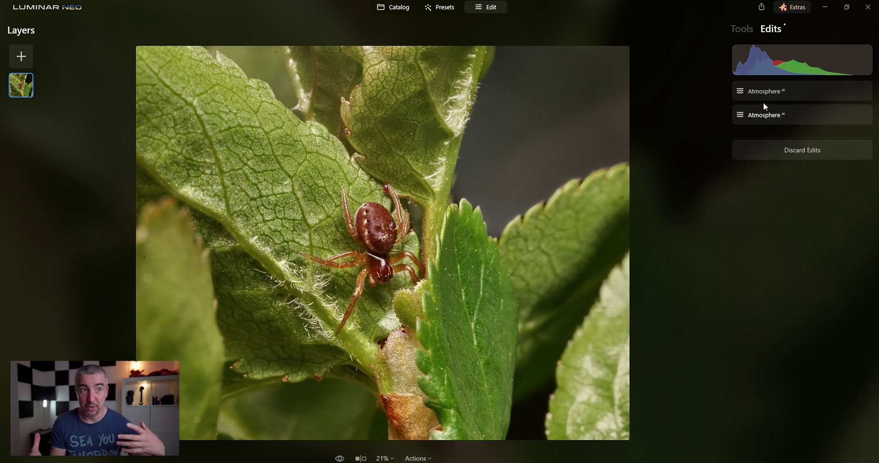
click(743, 30)
Step: Set Number of Sunrays to 0 and move the sun centre to the photo's upper right
click(769, 201)
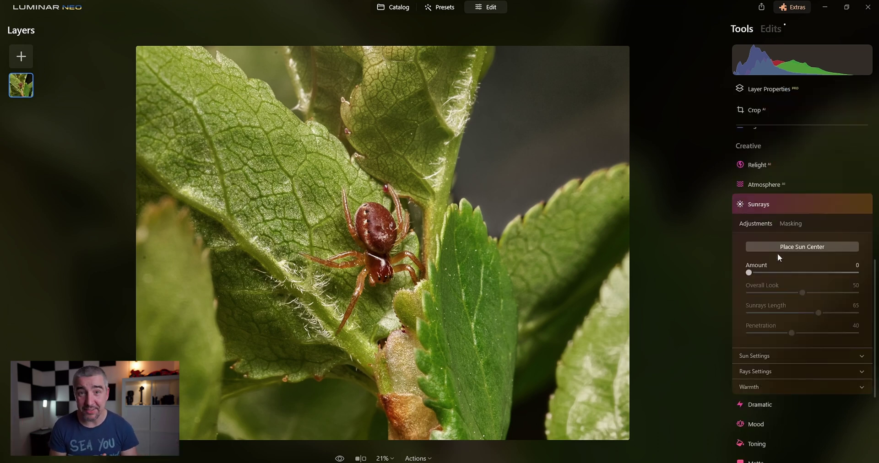
click(777, 250)
click(757, 369)
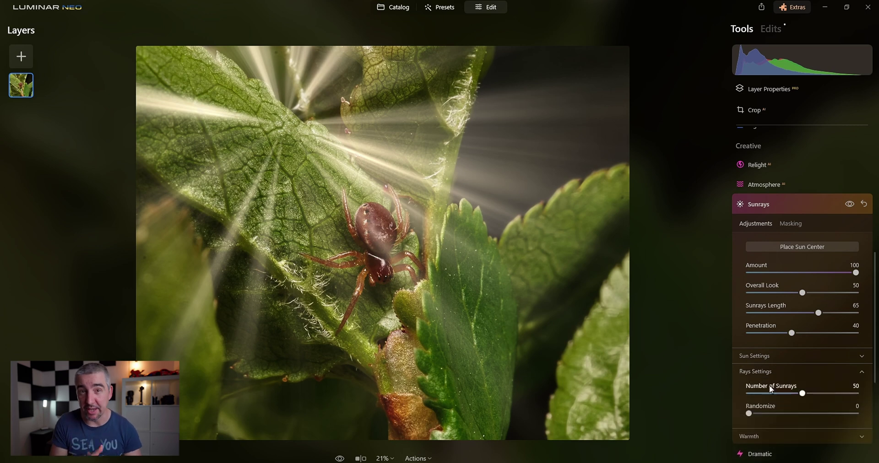
drag(800, 393, 729, 383)
click(787, 246)
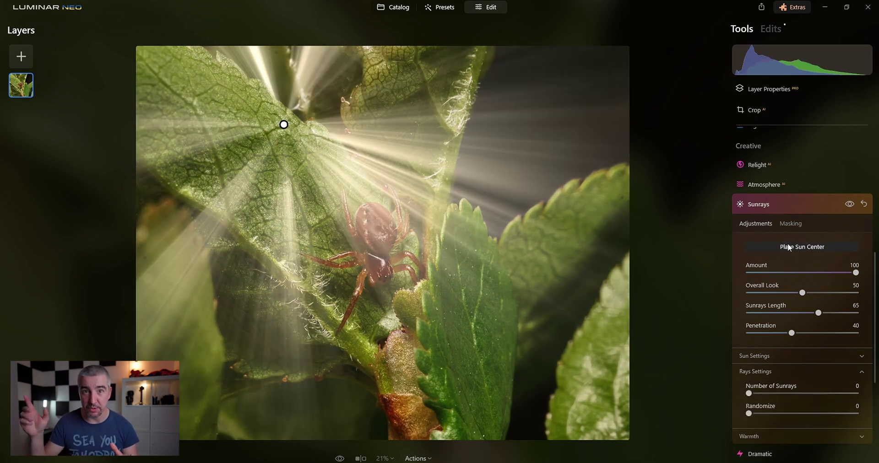
drag(285, 125, 876, 39)
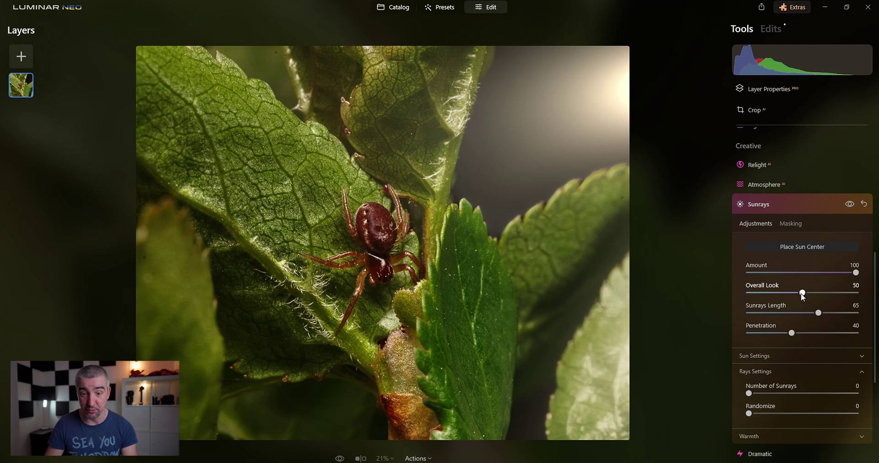
Step: Raise the Sunrays Overall Look to 87 with Amount 85, toggling the effect to compare
drag(802, 293, 840, 274)
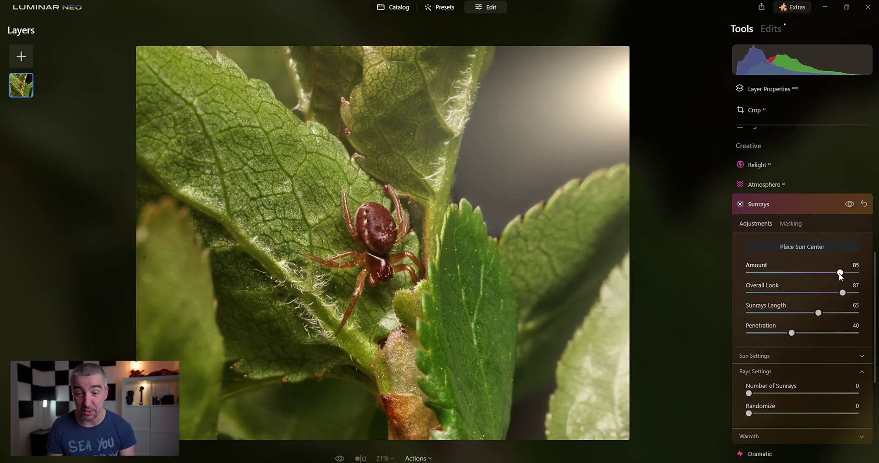
click(850, 203)
click(850, 204)
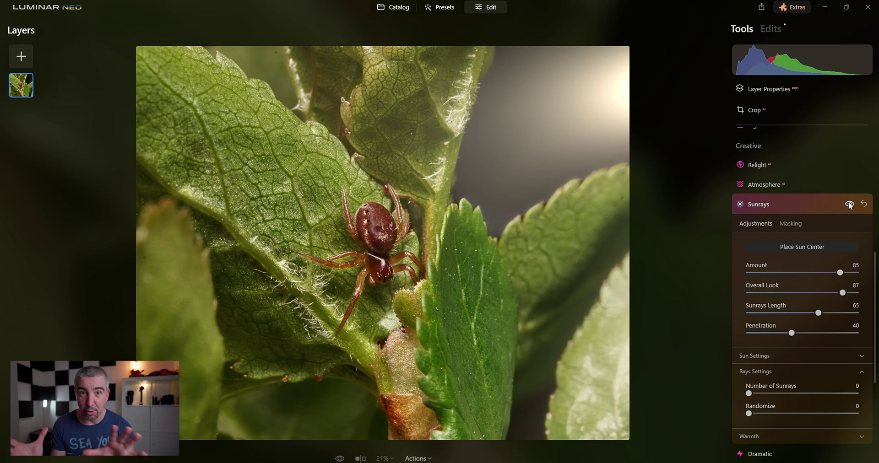
click(815, 204)
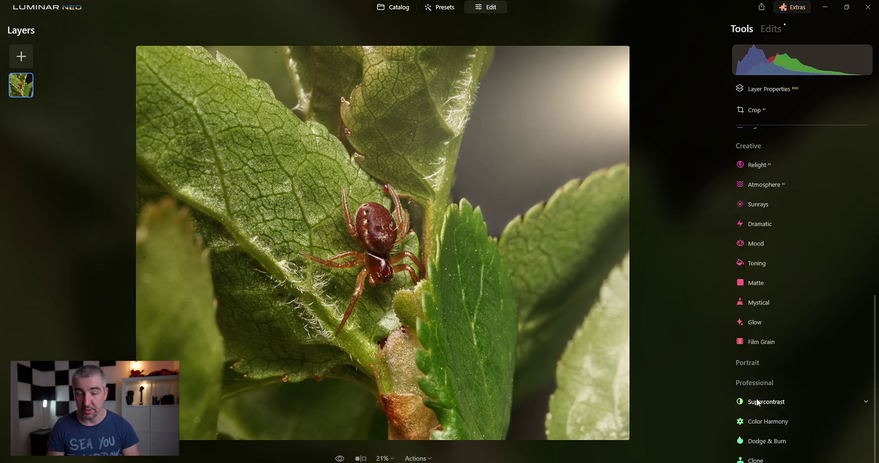
Step: Add Supercontrast by adjusting its highlight, midtone and shadow contrast and balance sliders
click(767, 403)
drag(749, 325, 771, 325)
mouse_move(748, 274)
mouse_down()
mouse_move(799, 273)
mouse_move(825, 296)
mouse_move(761, 274)
mouse_up()
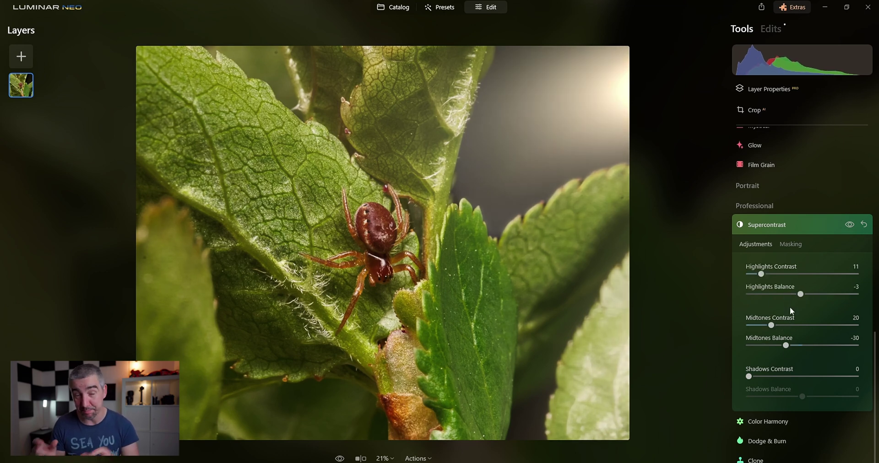
drag(771, 325, 756, 325)
drag(746, 377, 787, 391)
Step: Cool the photo with Color Harmony warmth -47, and raise Vibrance and Remove Color Cast to 27
click(769, 423)
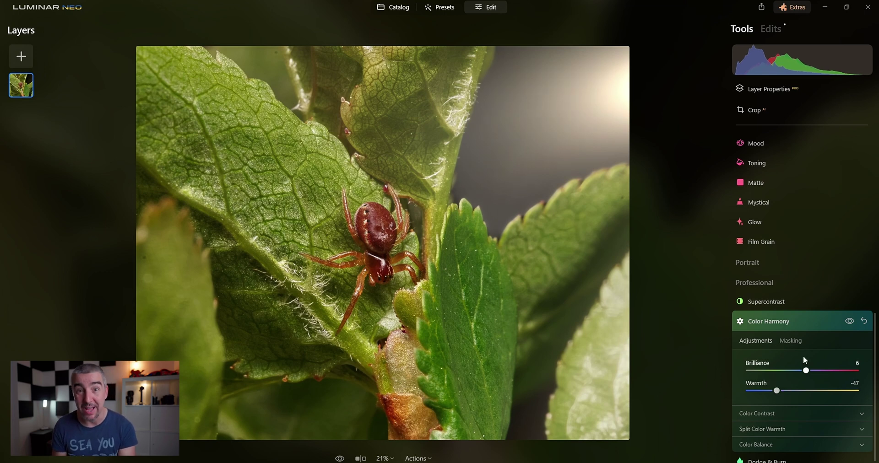
click(796, 322)
scroll(785, 275, up, 8)
click(754, 193)
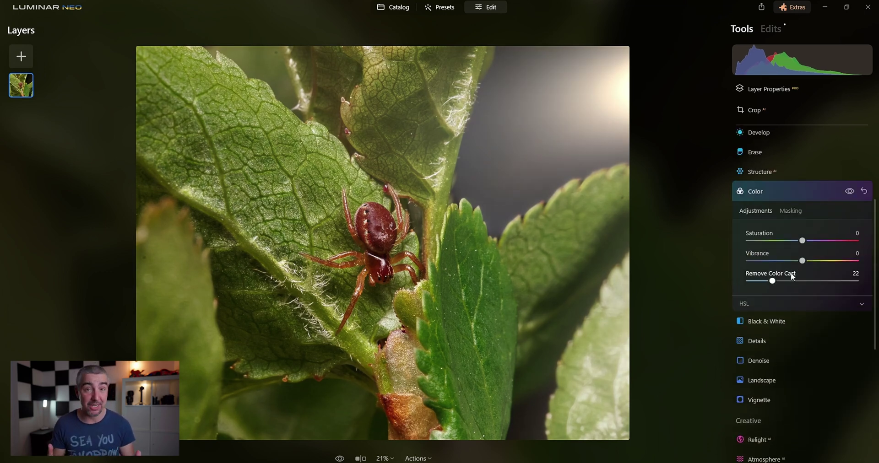
drag(803, 262, 780, 281)
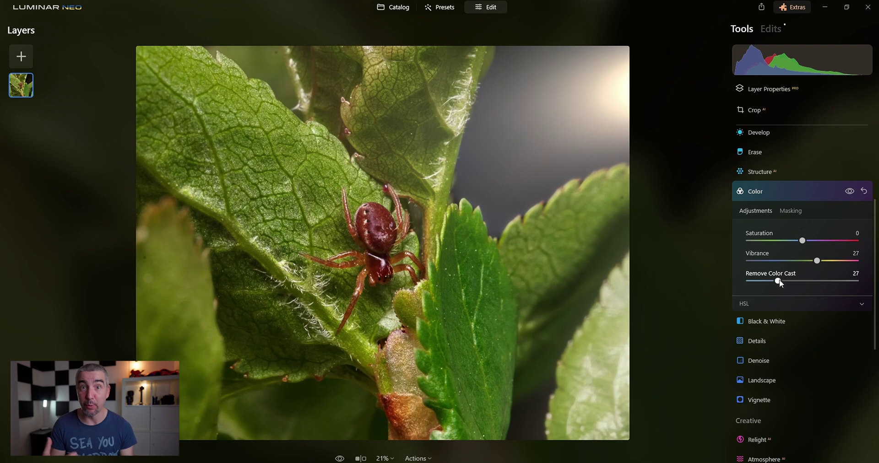
click(786, 193)
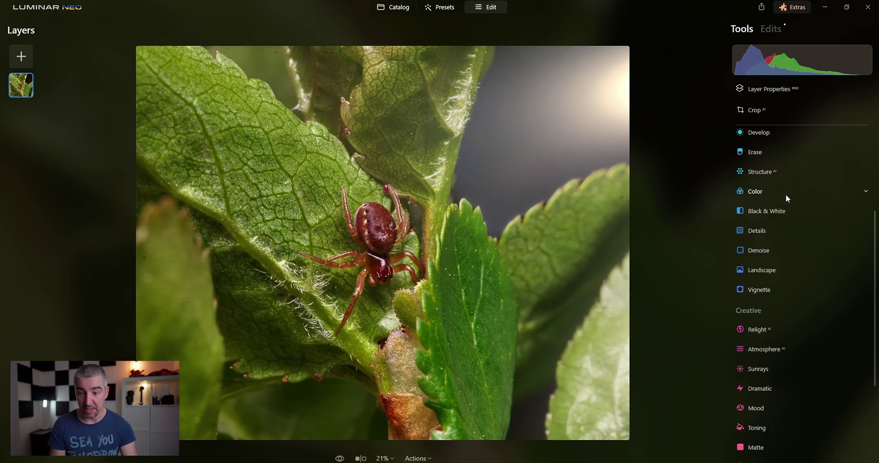
Step: Fine-tune the Vignette sliders until Amount reads -43 and Size reads 63
click(768, 290)
drag(786, 340, 765, 339)
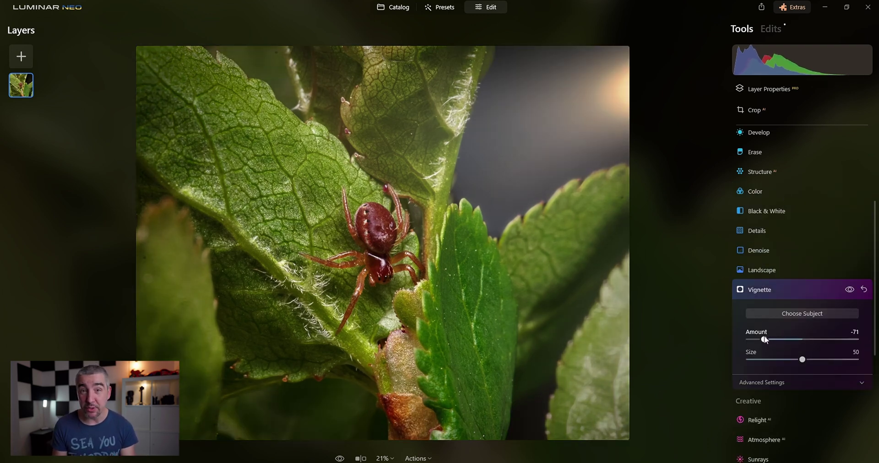
drag(802, 359, 824, 359)
mouse_move(774, 340)
mouse_down()
mouse_move(792, 290)
mouse_move(802, 341)
mouse_move(772, 340)
mouse_up()
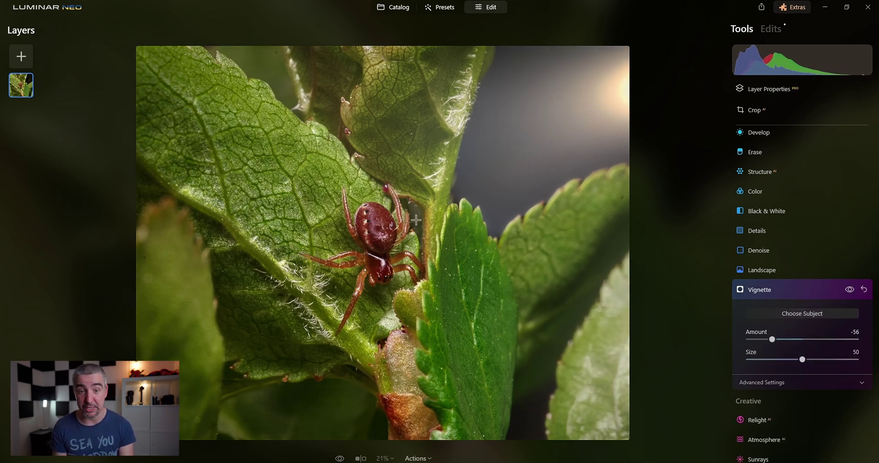
drag(772, 339, 763, 340)
drag(802, 360, 821, 361)
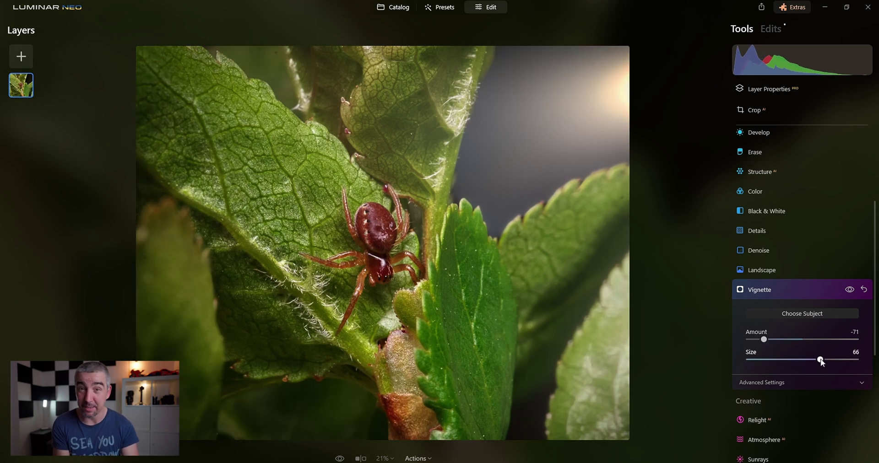
drag(764, 343, 781, 339)
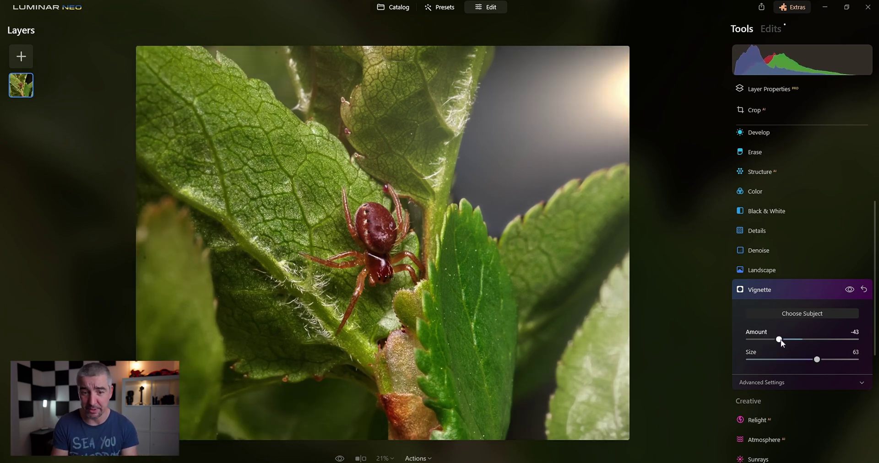
click(808, 295)
scroll(781, 338, down, 5)
Step: Apply Mystical and confine it with a tilted Radial Gradient mask around the spider
click(771, 364)
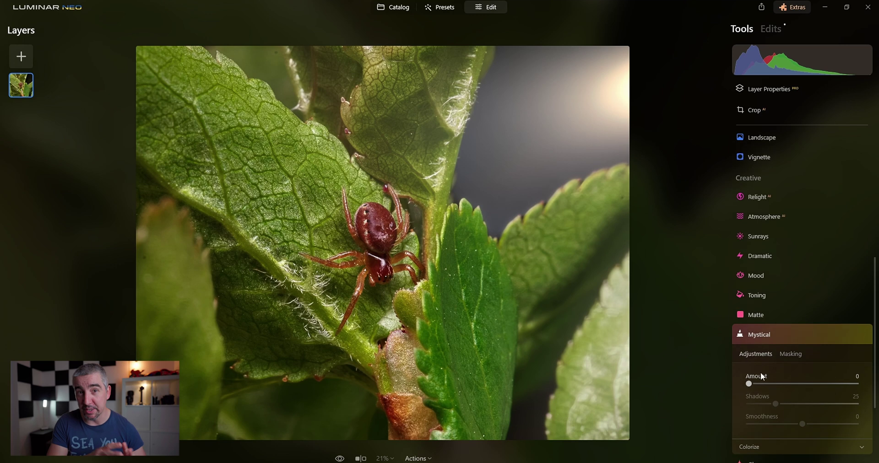
drag(747, 381, 811, 383)
click(791, 352)
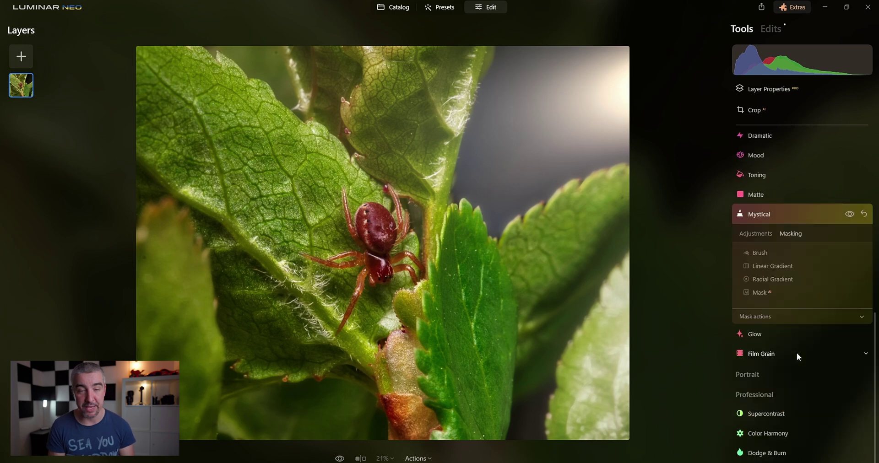
click(762, 278)
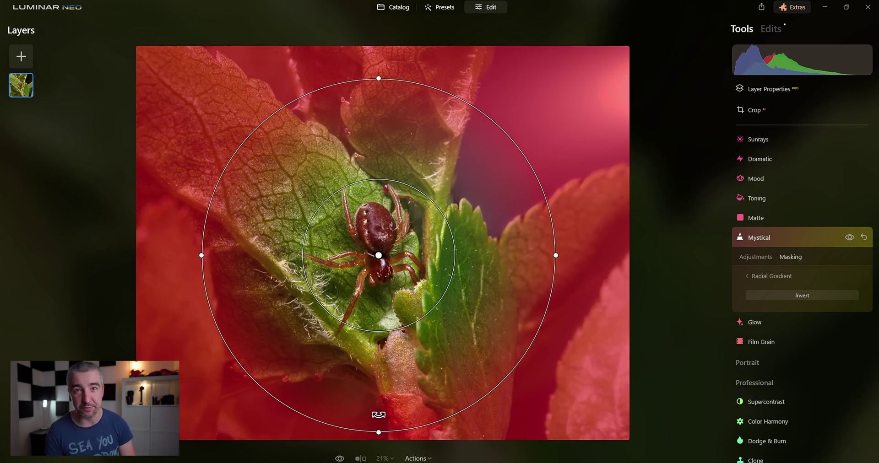
drag(379, 431, 378, 367)
drag(510, 118, 559, 196)
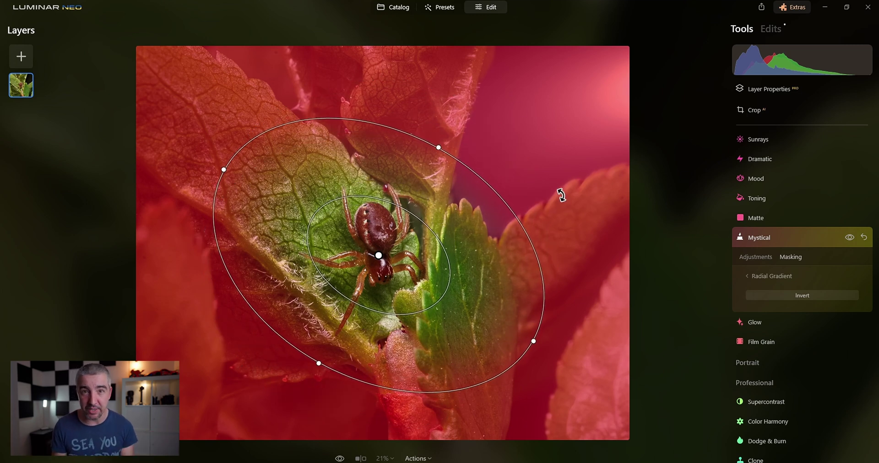
drag(545, 289, 565, 295)
drag(398, 289, 390, 303)
click(764, 258)
Step: Lower the Mystical amount to 7 and raise its Shadows to 77
click(849, 238)
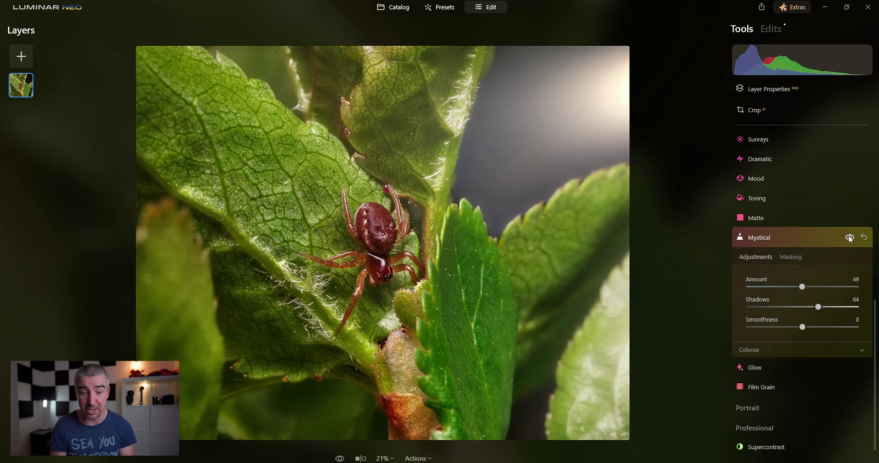
drag(802, 287, 757, 289)
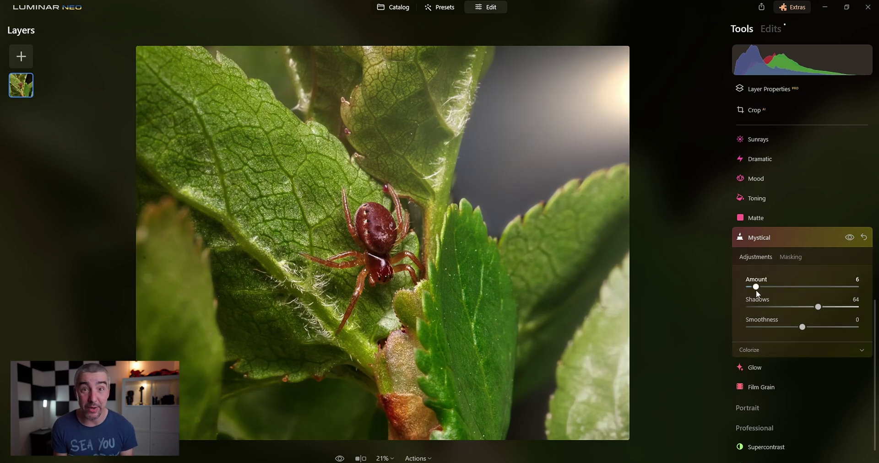
click(793, 238)
click(772, 316)
drag(749, 350, 756, 351)
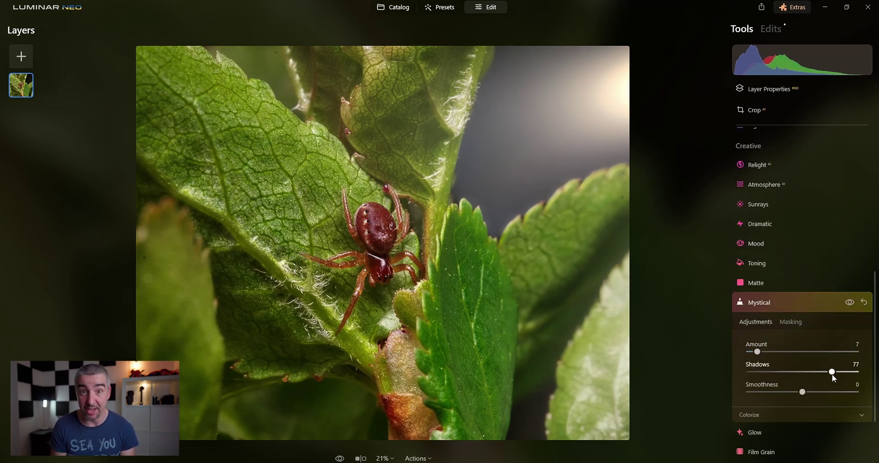
drag(832, 376, 833, 376)
drag(757, 352, 759, 354)
click(791, 301)
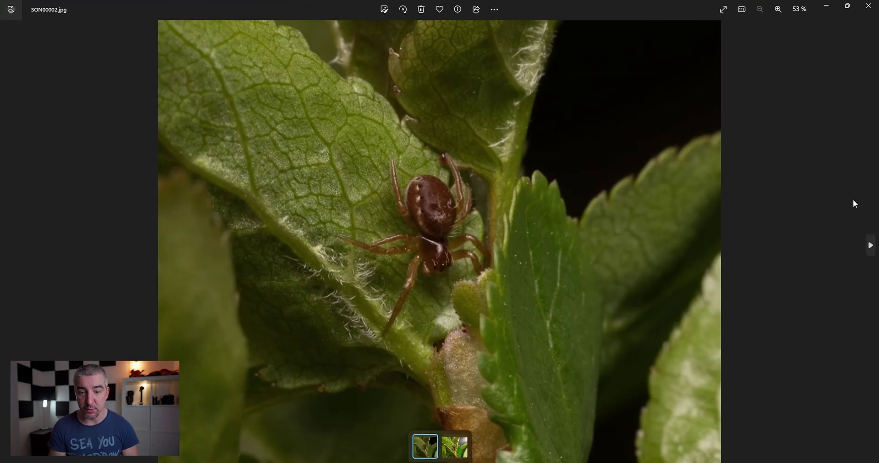
Step: Flip between SON00002_upscale.jpg and SON00002.jpg, ending zoomed in on the original's spider
key(Right)
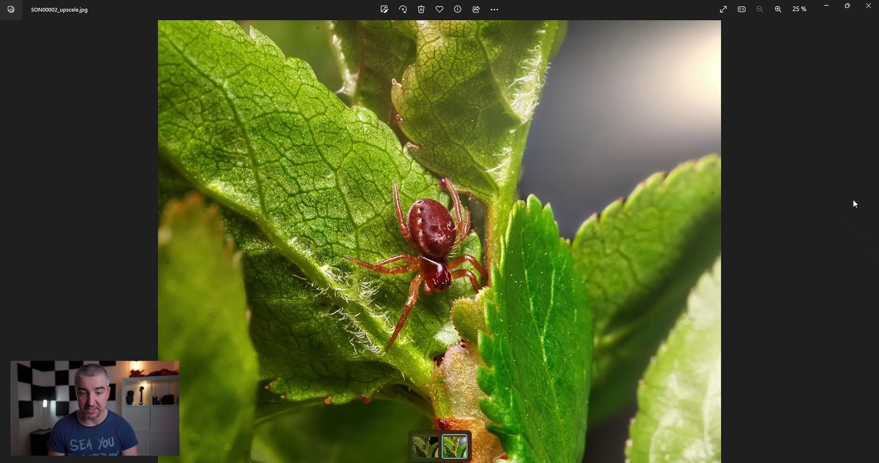
key(Left)
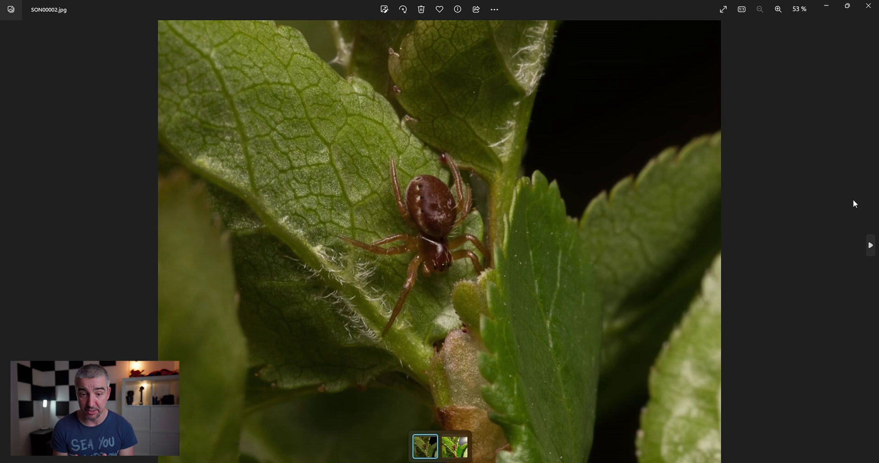
key(Right)
key(Left)
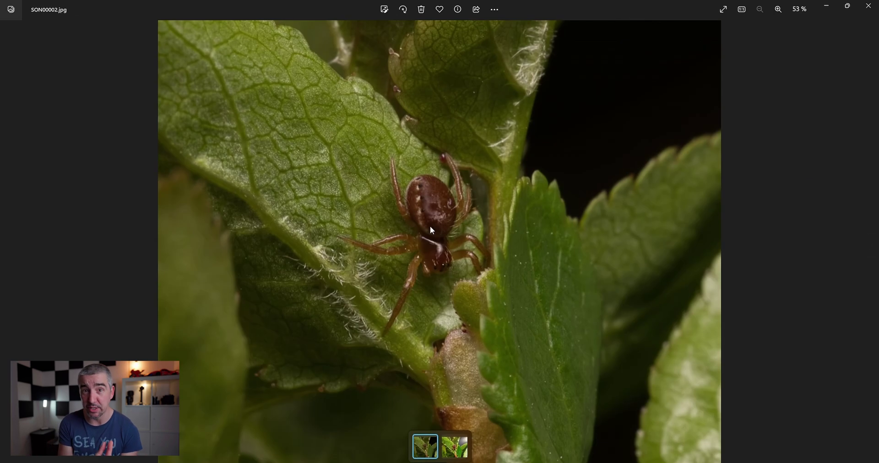
scroll(427, 220, up, 3)
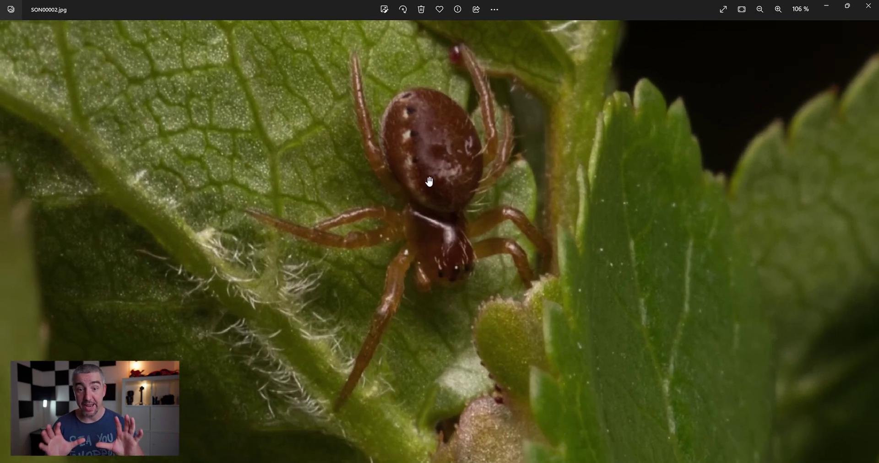